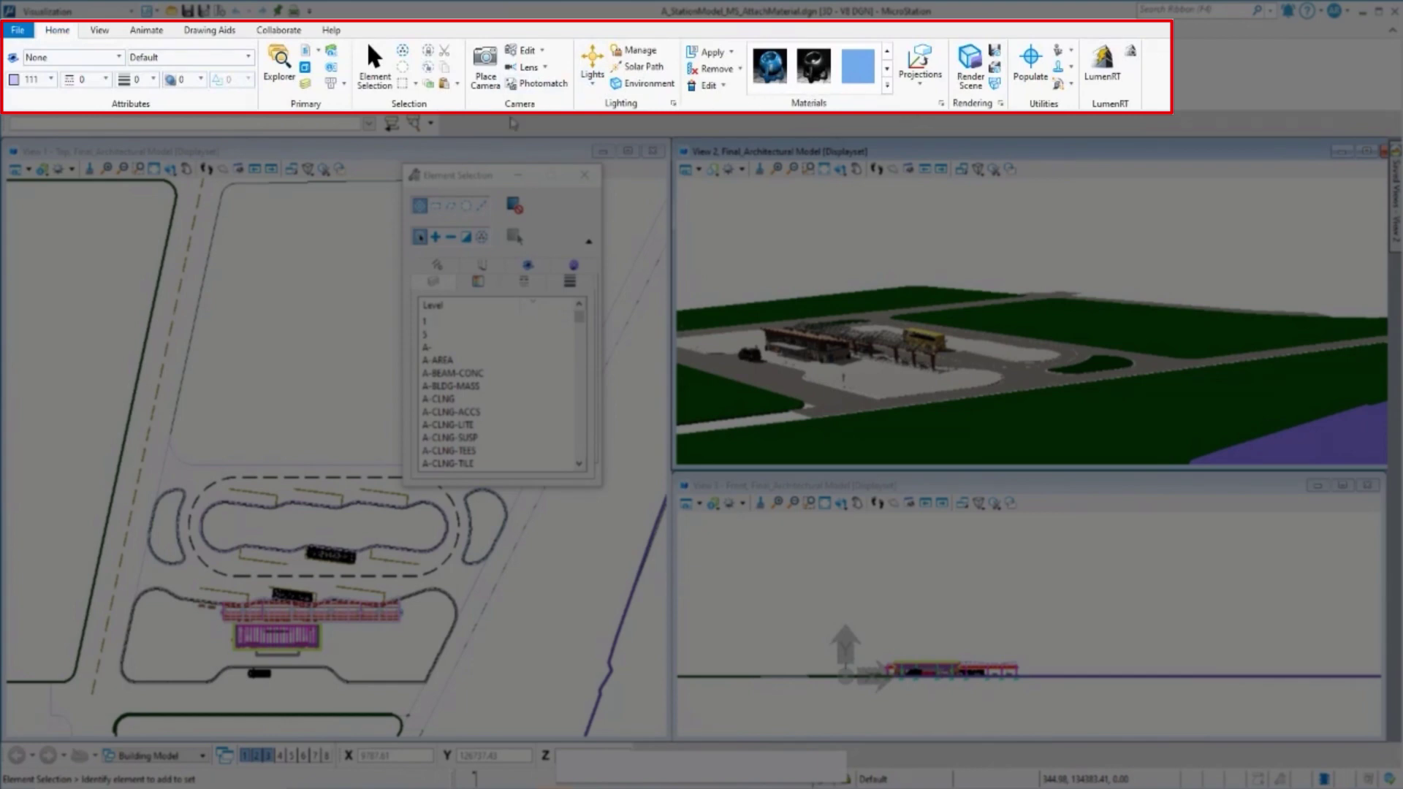
Place a View 2 camera in the parking area, height 4000, aimed at the station at height 2000.
left_click(483, 68)
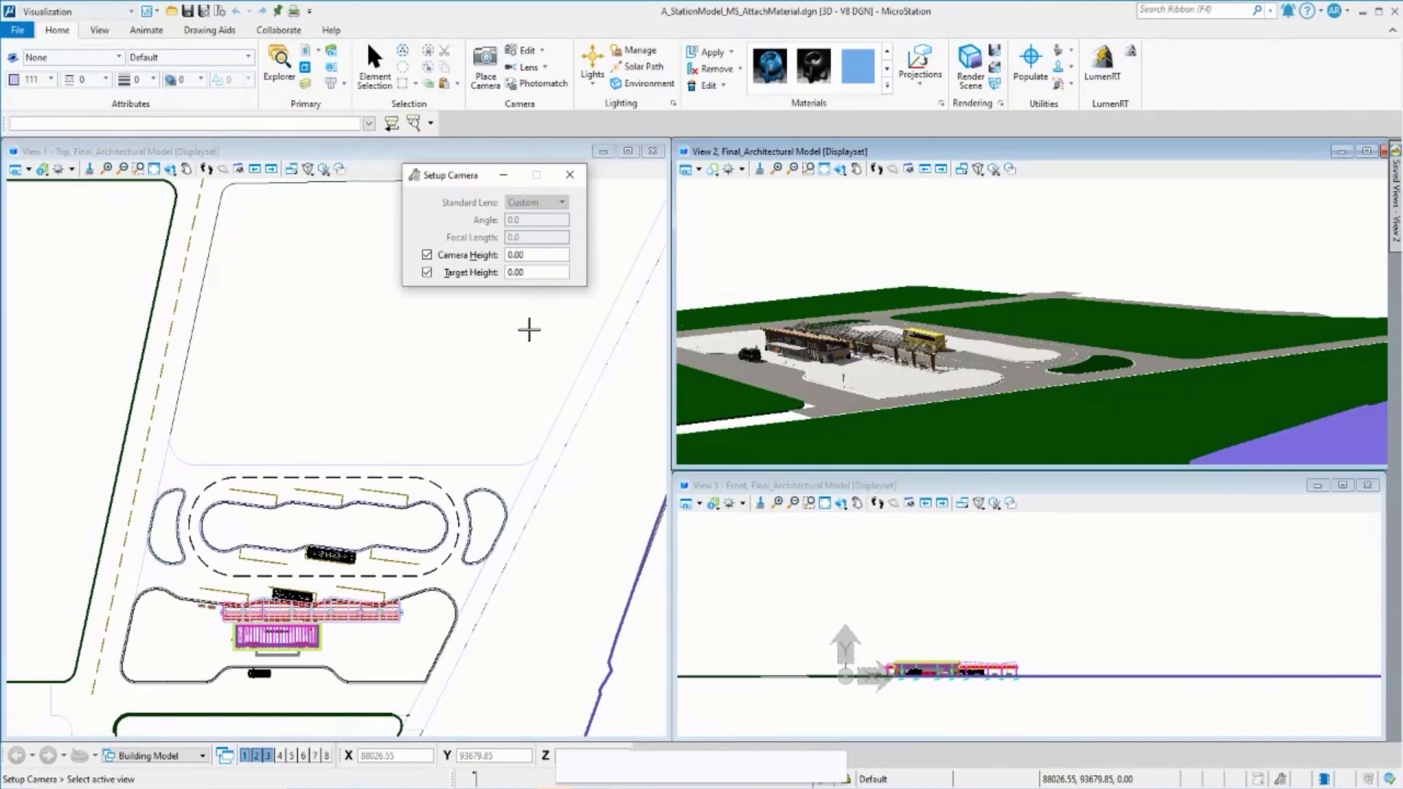
left_click(515, 257)
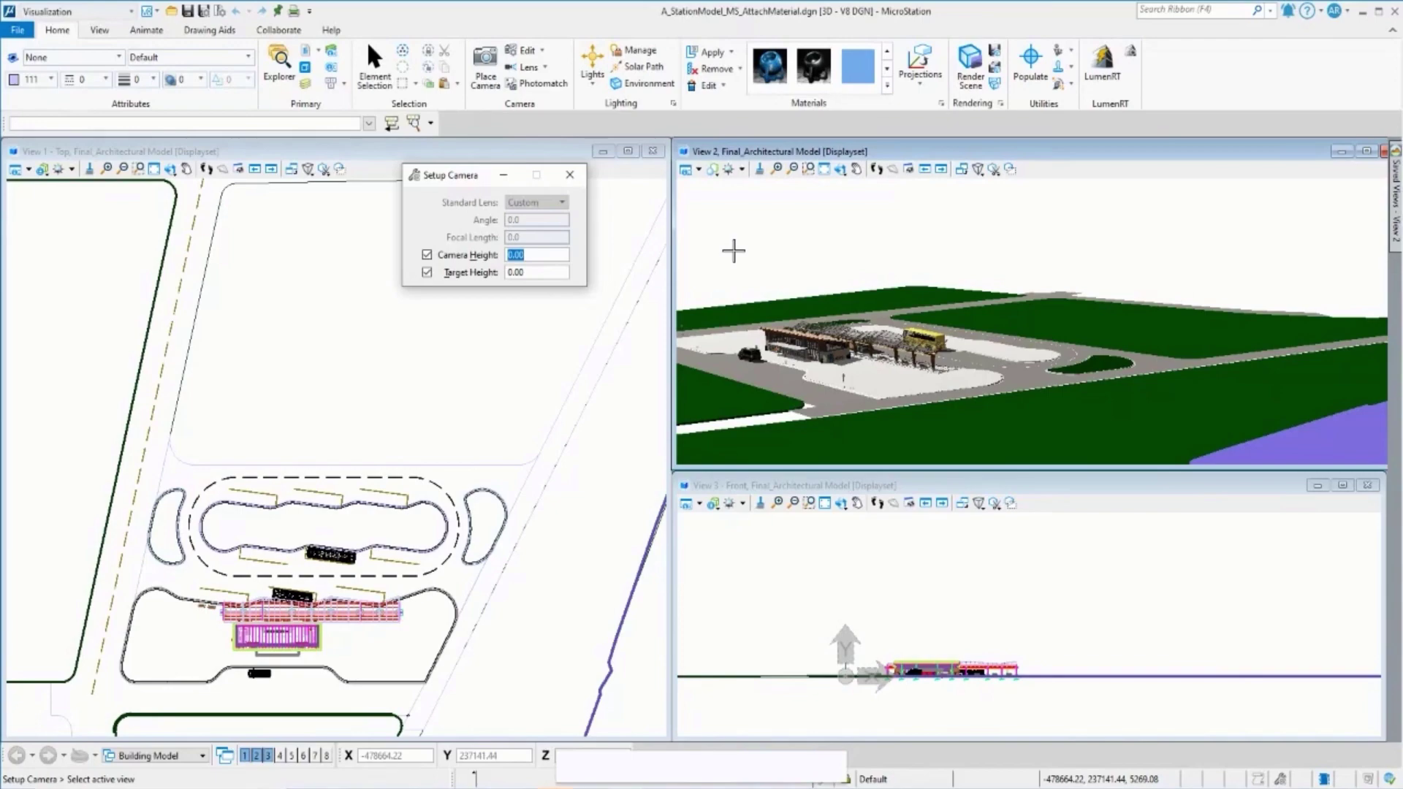
left_click(733, 250)
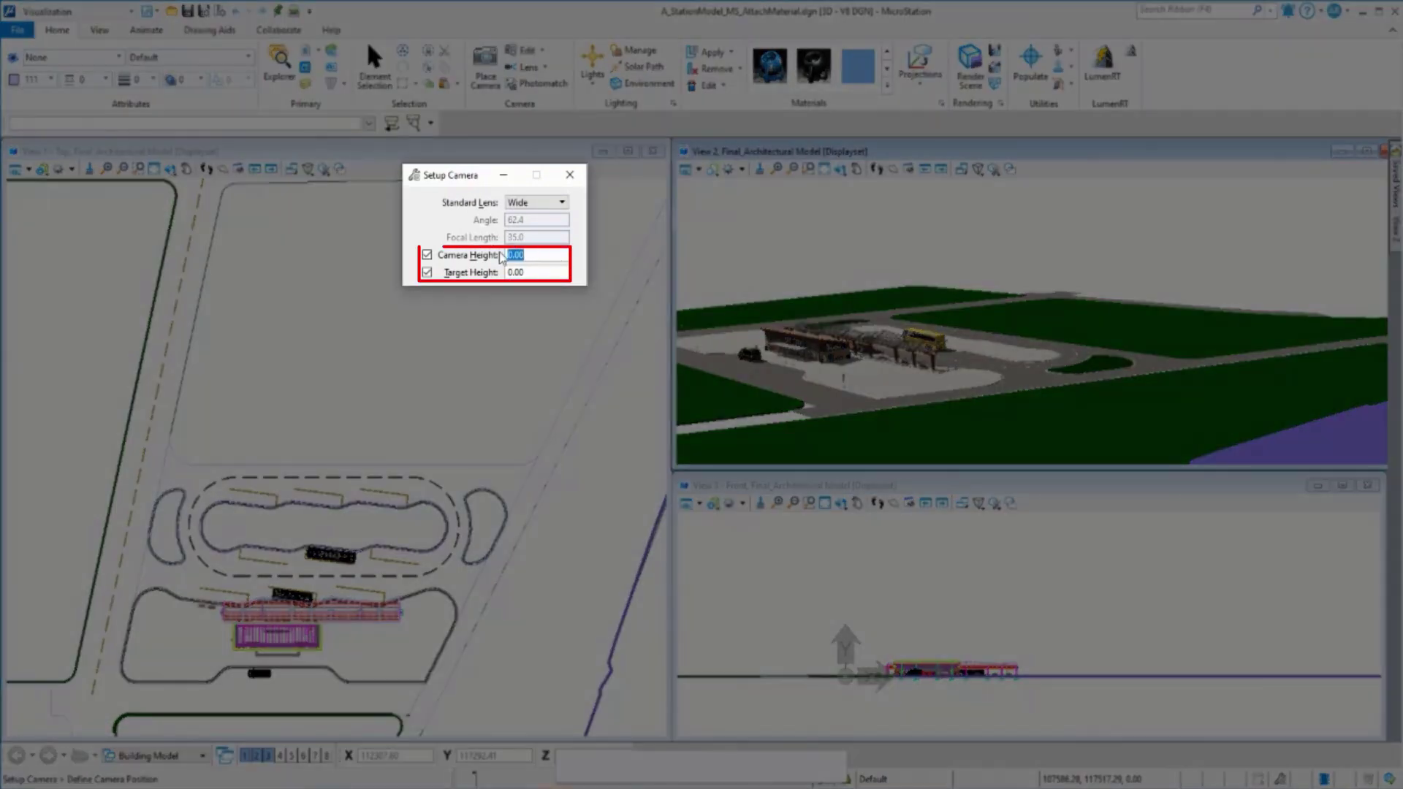
type("400")
key("Tab")
type("2000")
key("Tab")
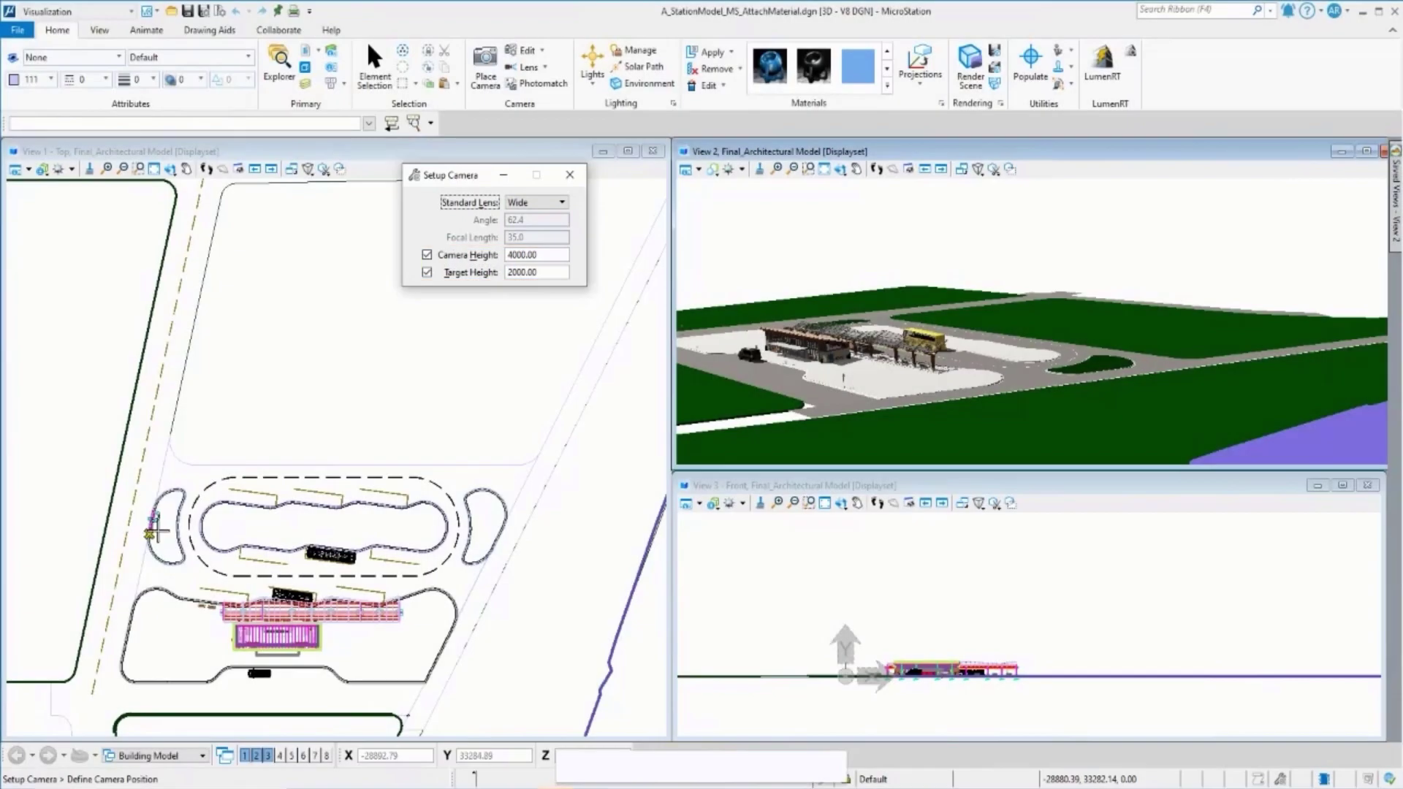
left_click(156, 532)
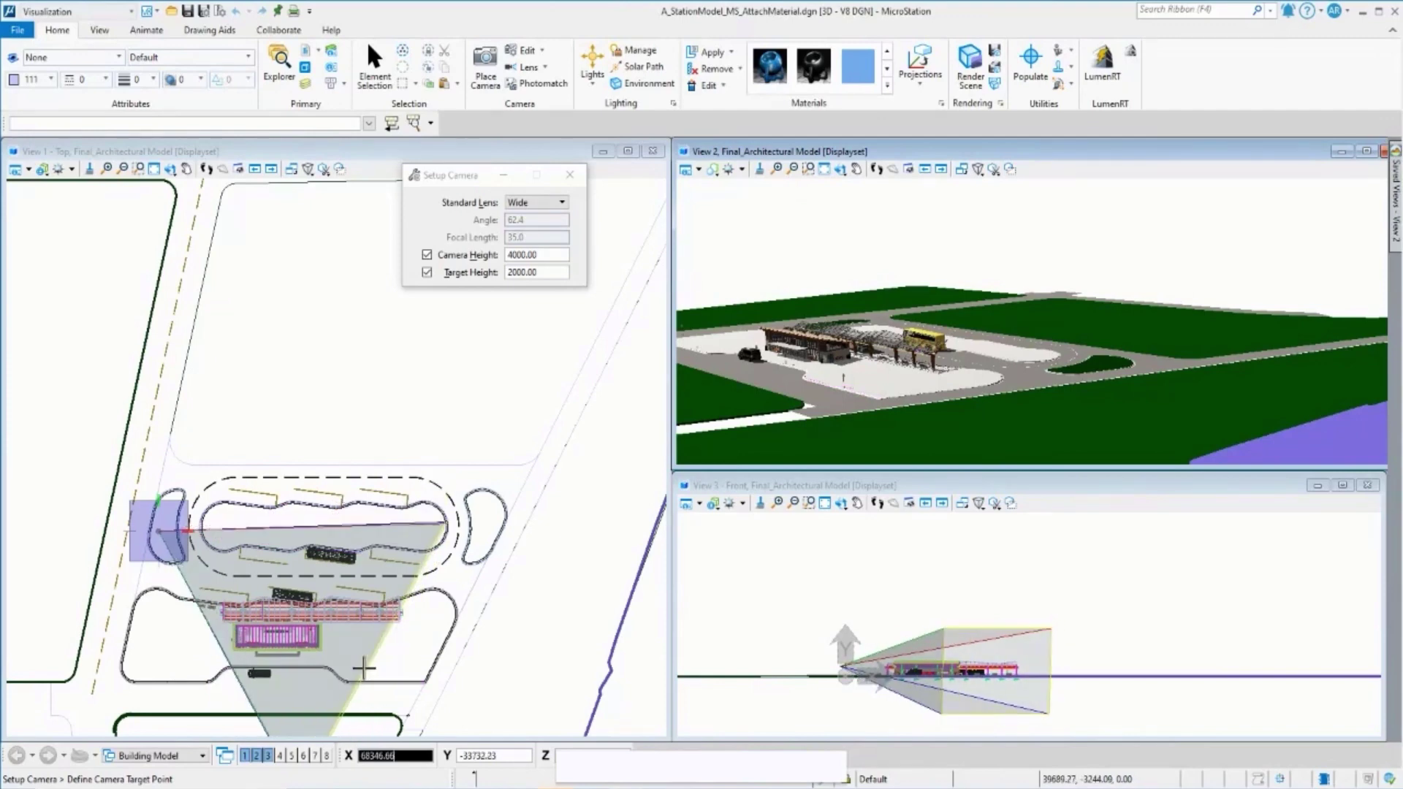
left_click(369, 654)
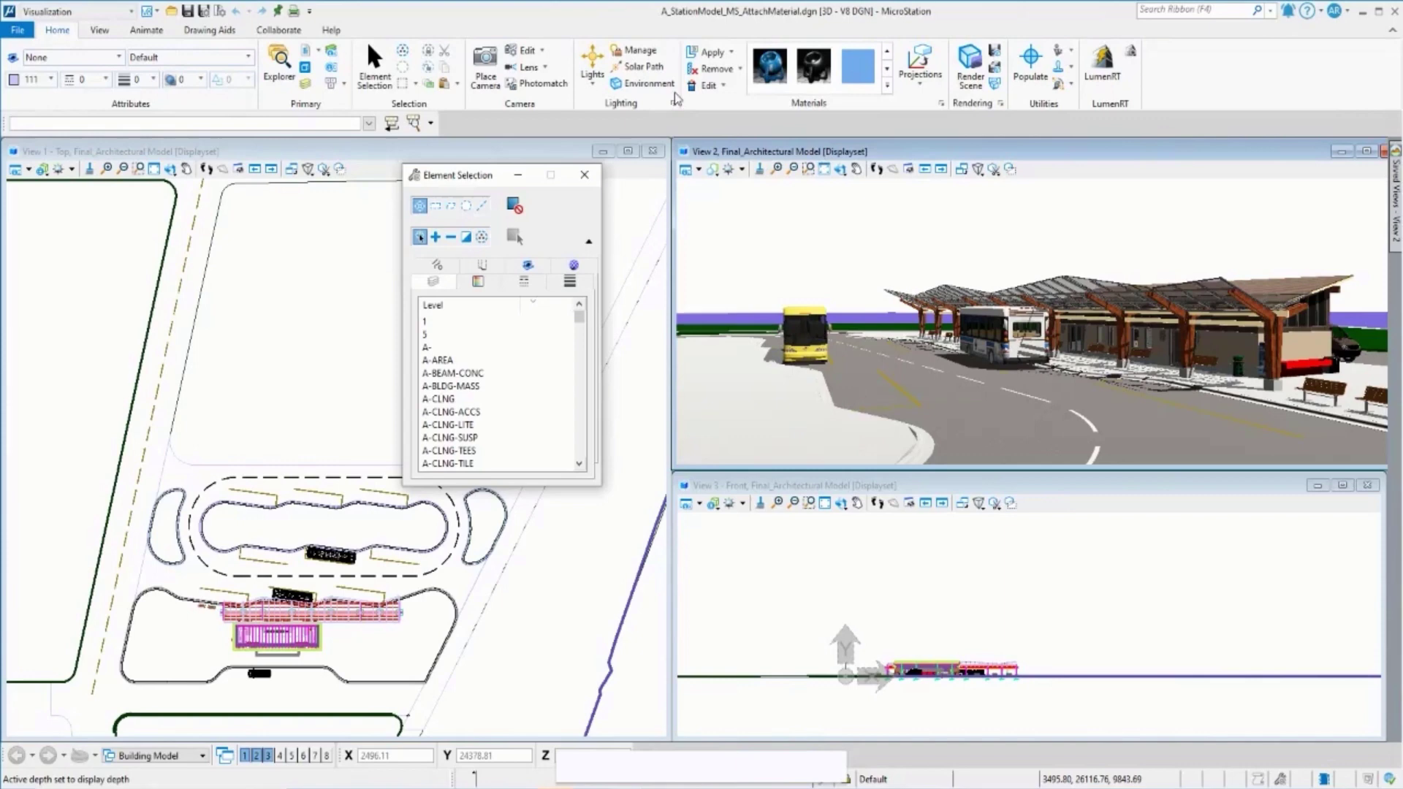
Move the camera eye closer to the station and further left, then maximize View 2.
left_click(524, 51)
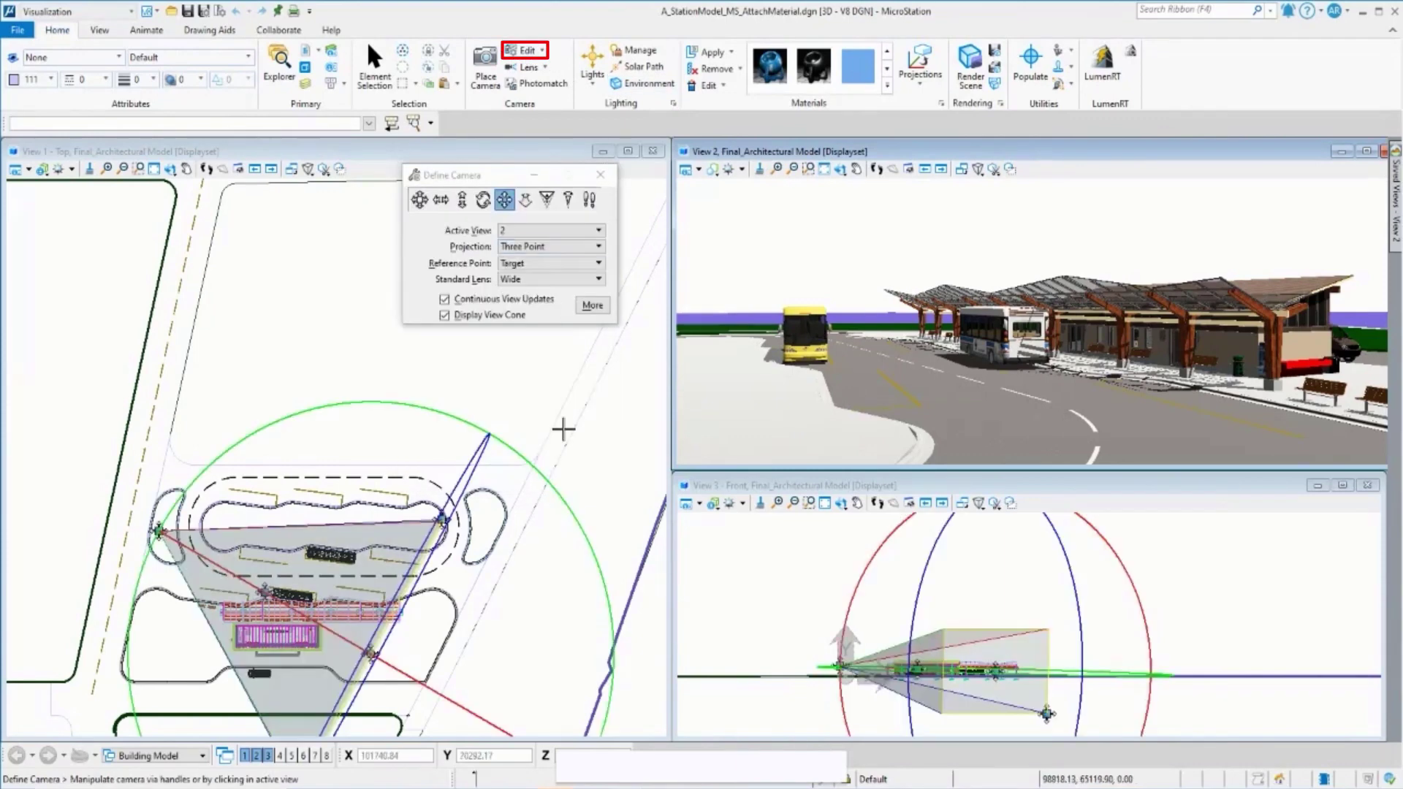
middle_click_drag(360, 449, 335, 319)
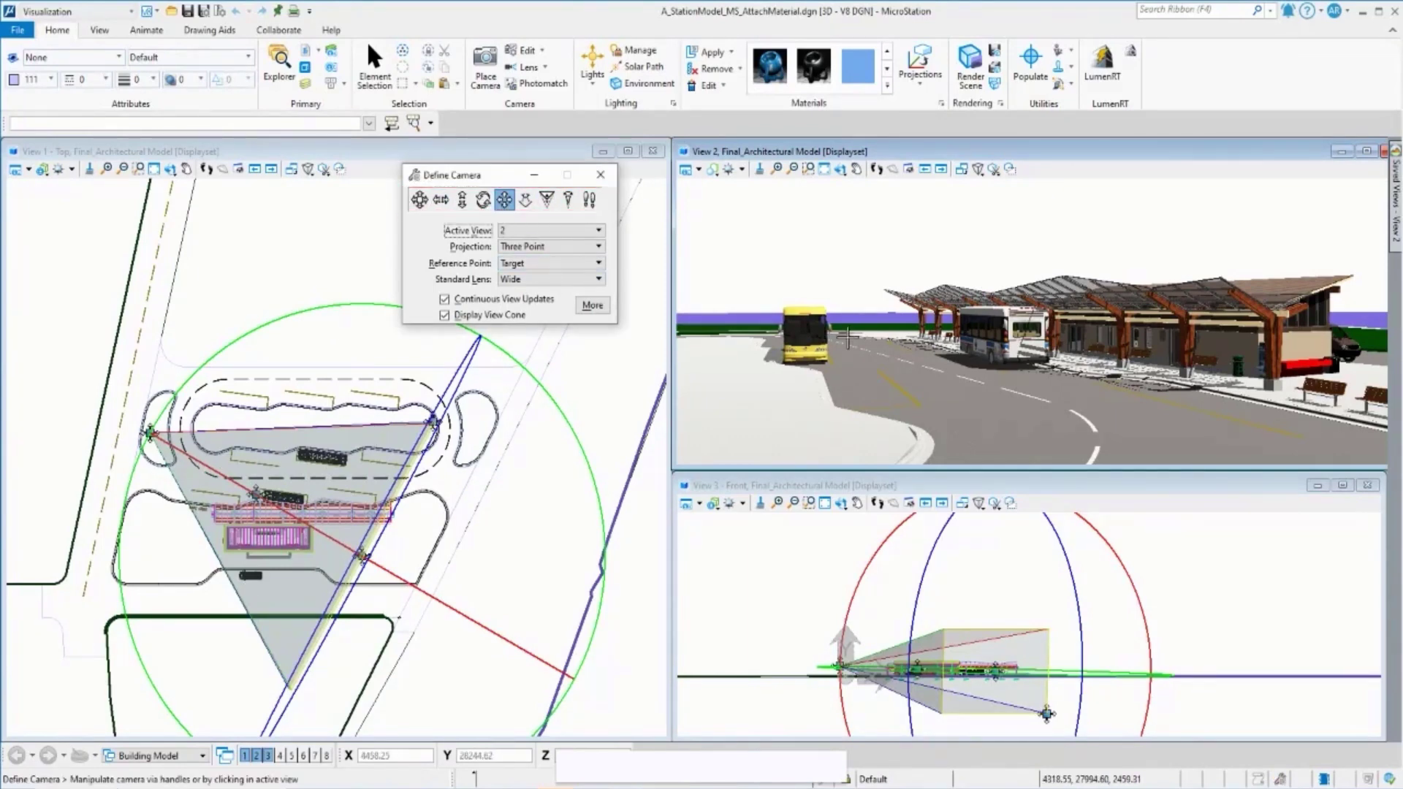
left_click(934, 383)
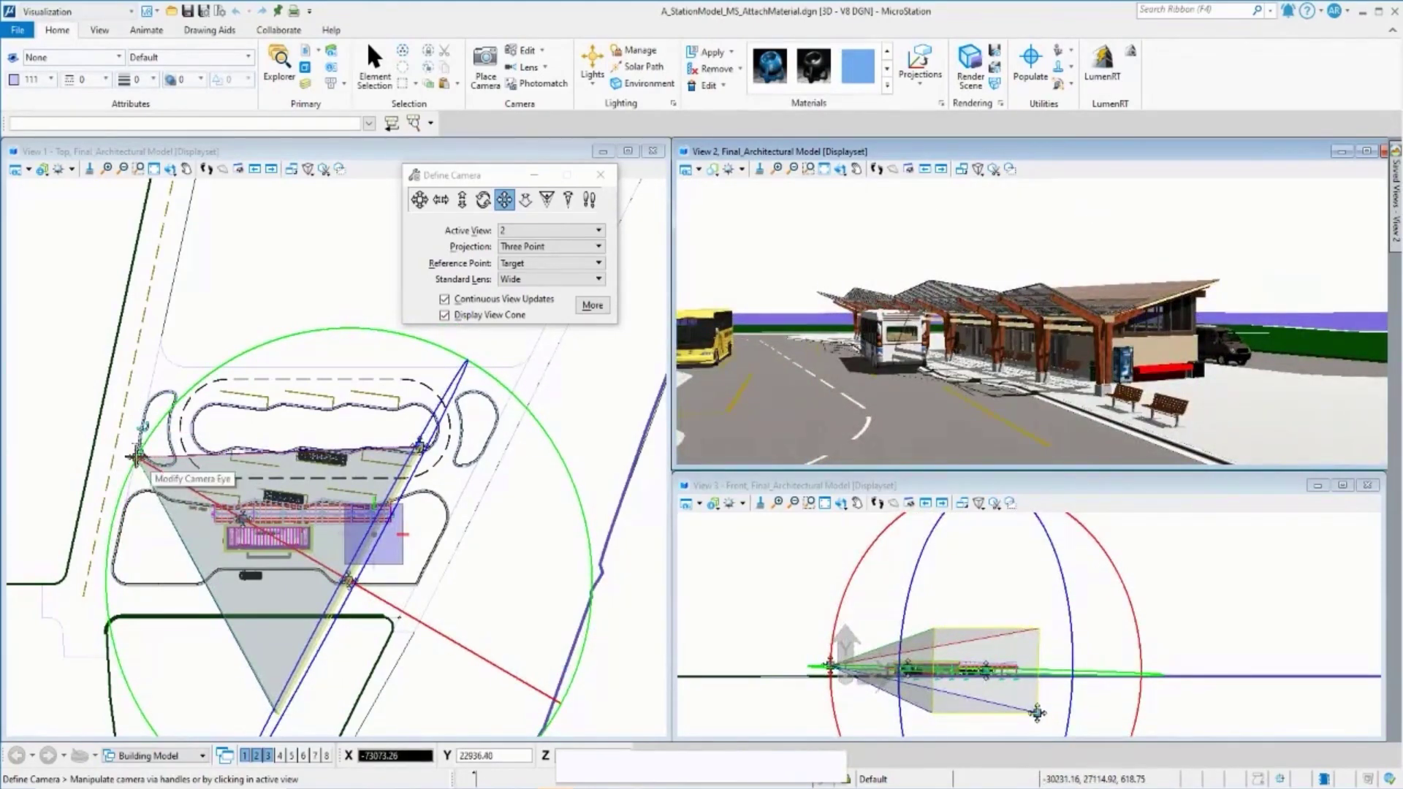
left_click(173, 482)
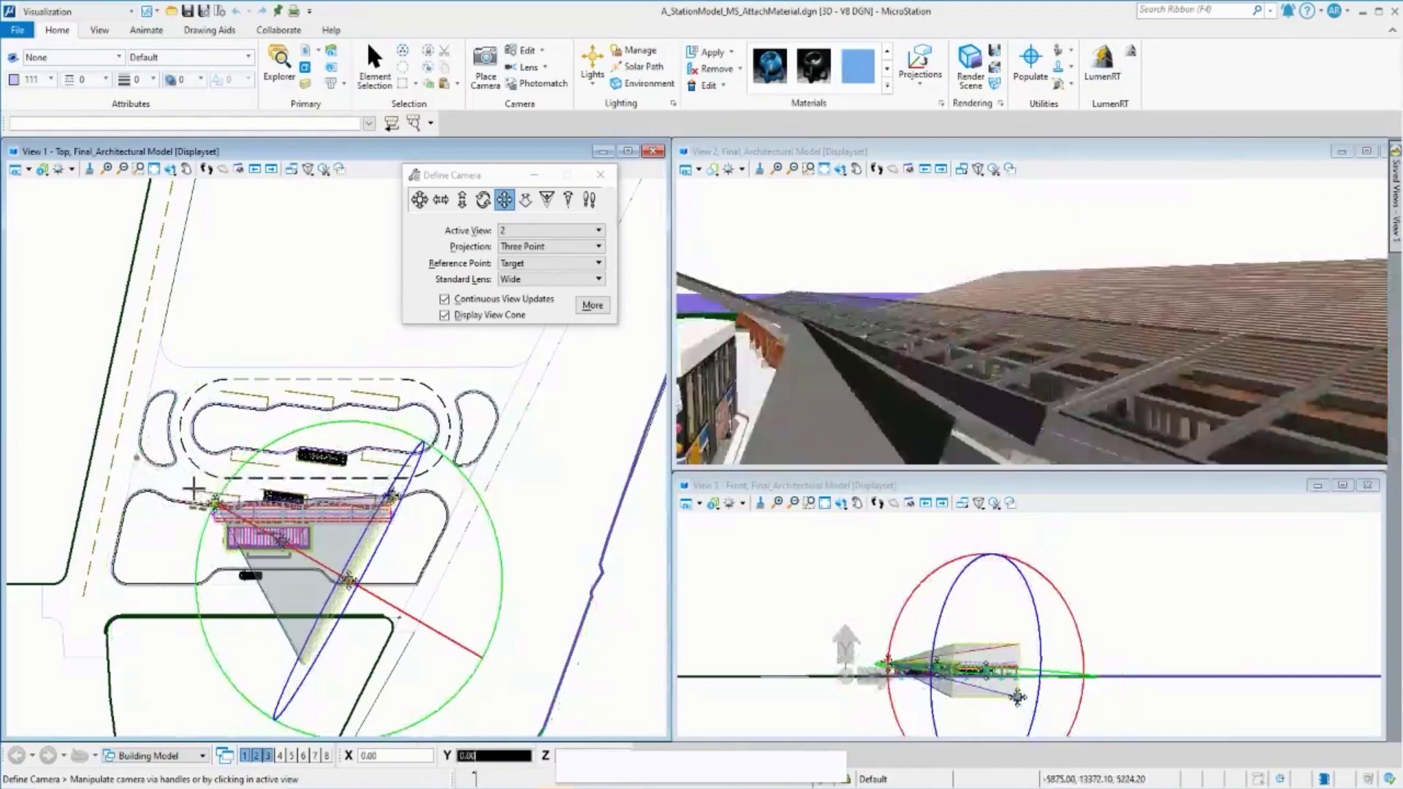
left_click(134, 475)
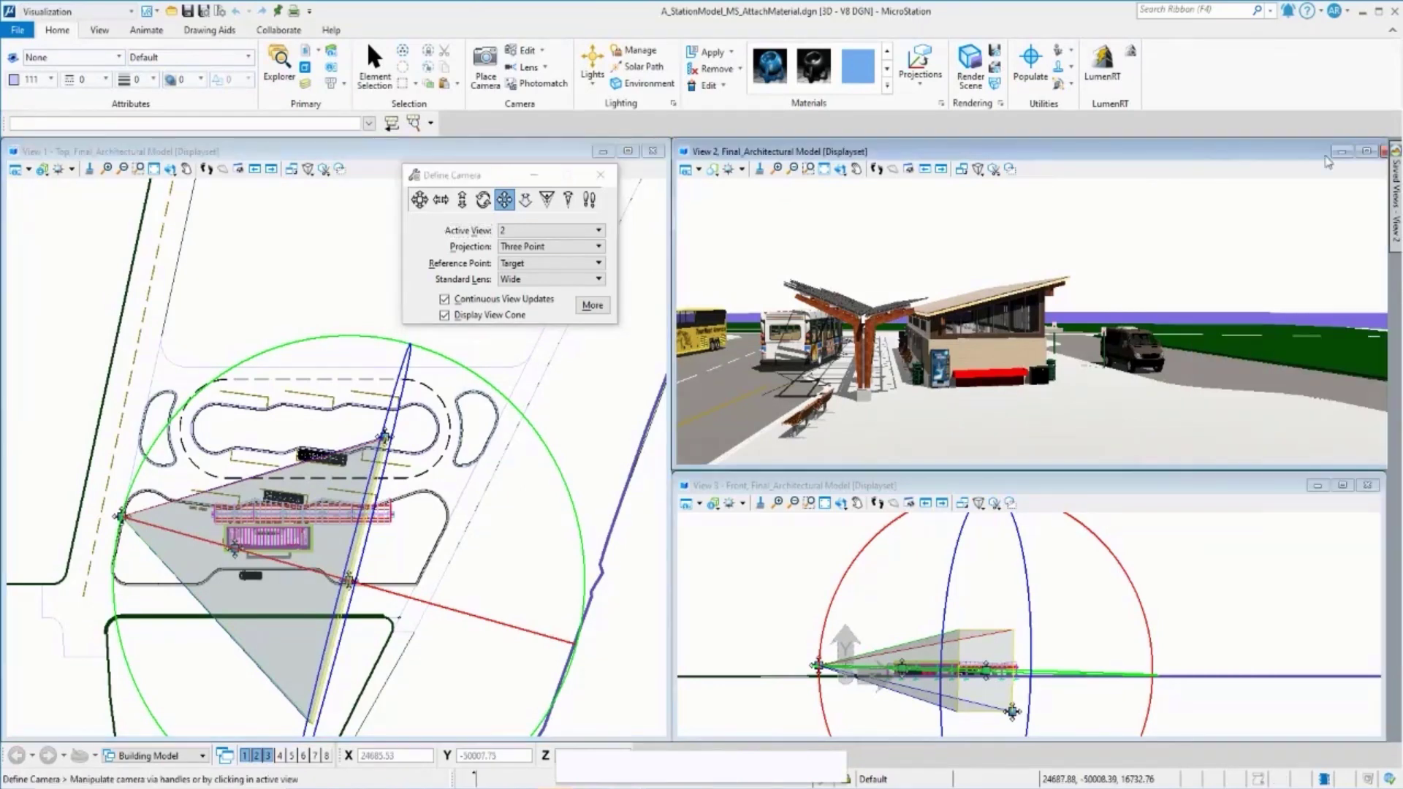
left_click(1365, 153)
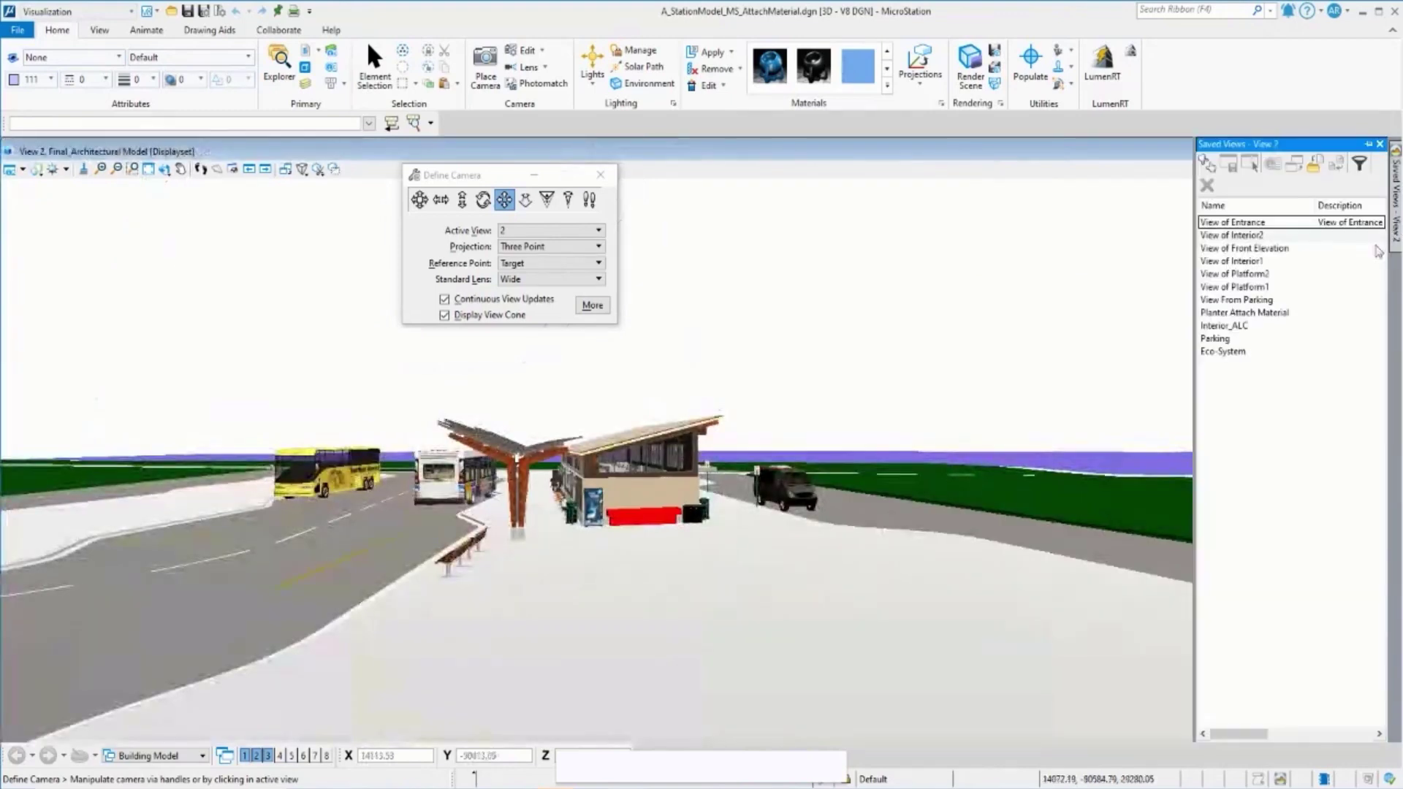
Apply the 'View From Parking' saved view from the Saved Views panel to View 2.
double_click(1236, 300)
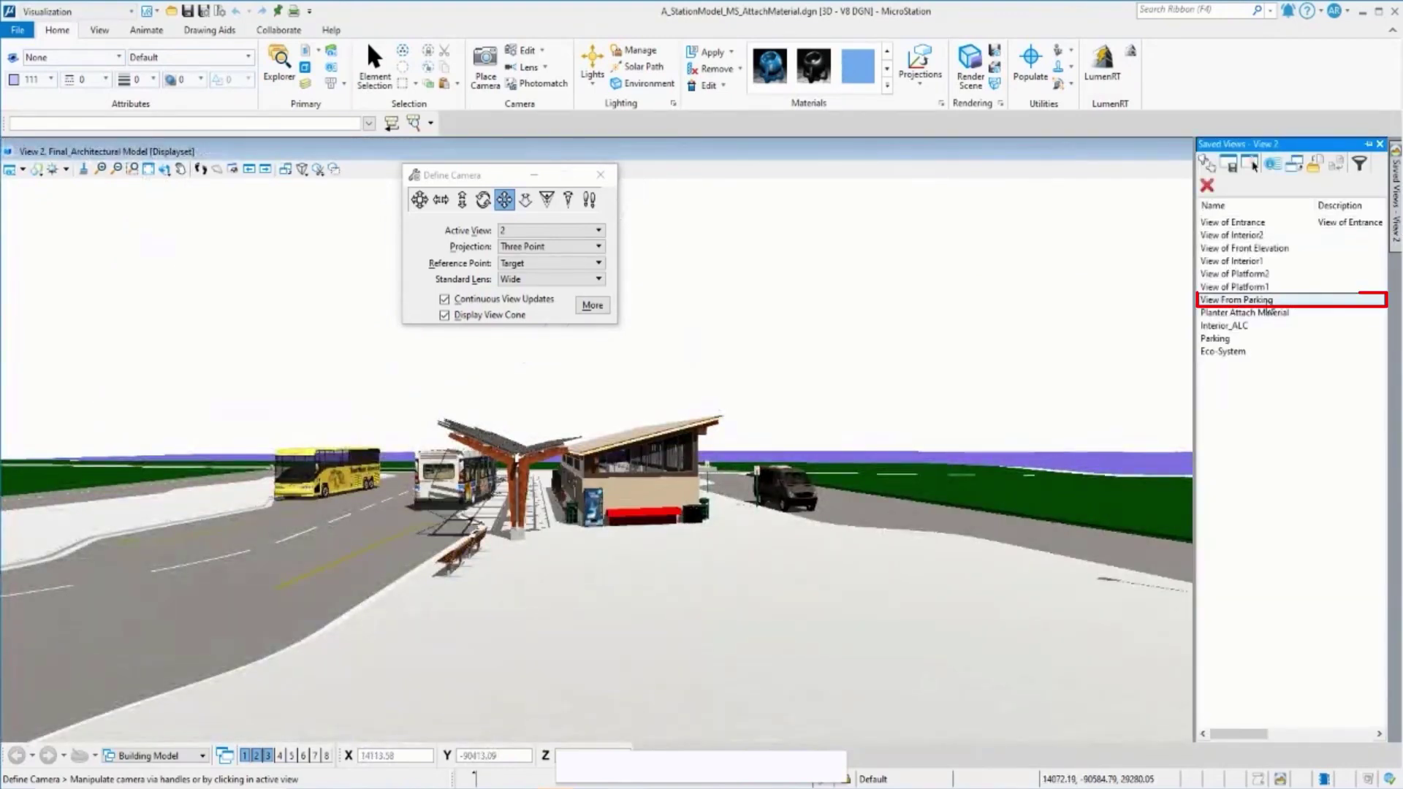
left_click(943, 353)
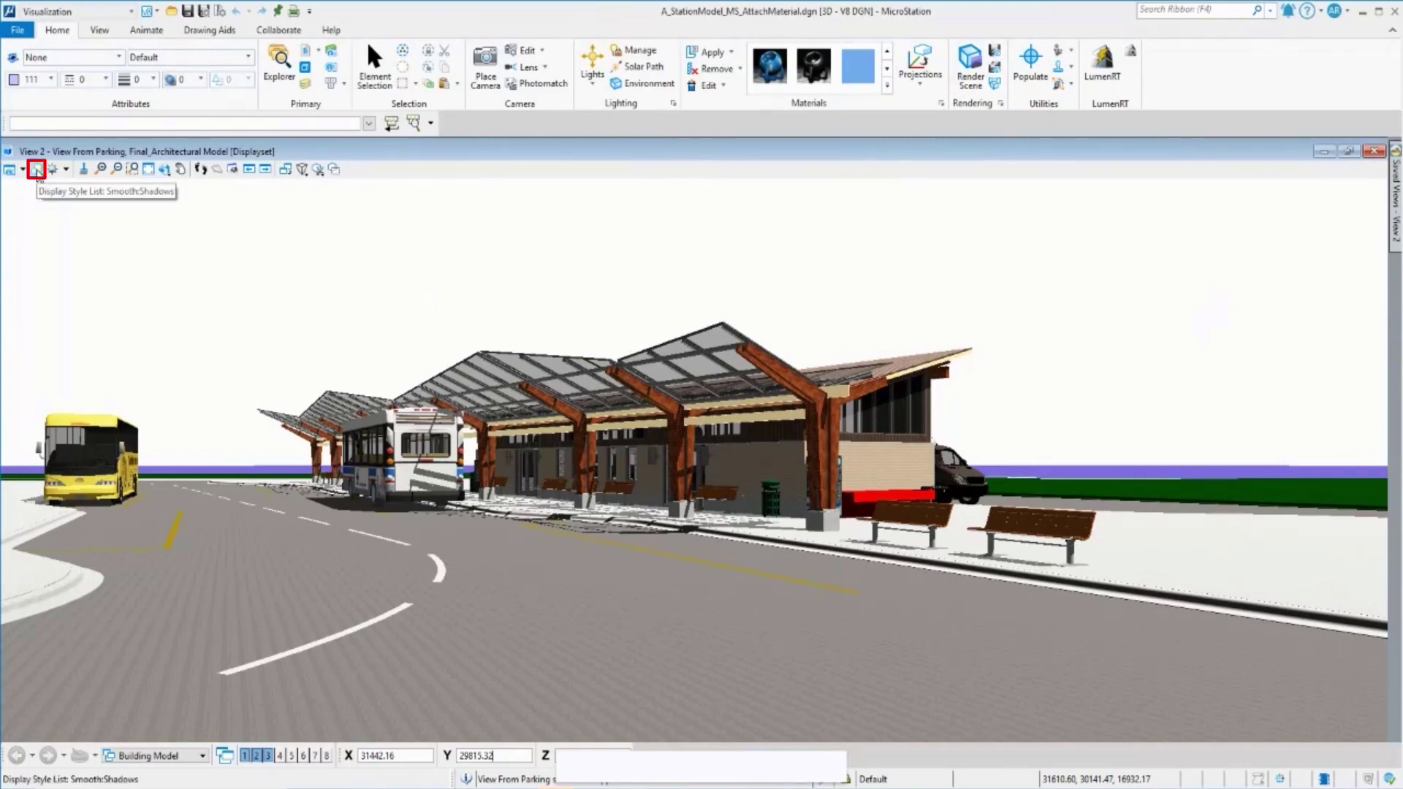
Switch View 2 to the Wireframe display style and close the display style settings.
left_click(37, 170)
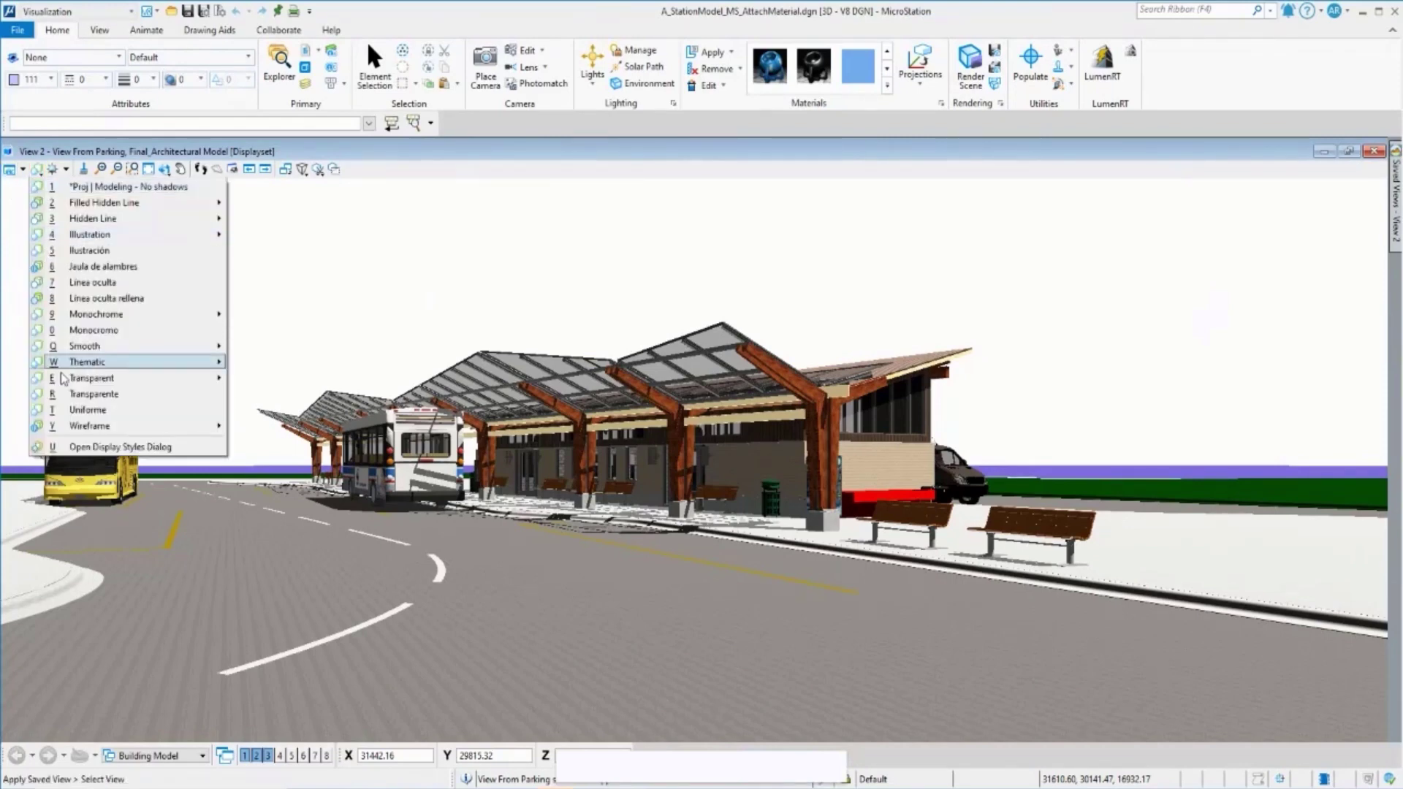
left_click(93, 447)
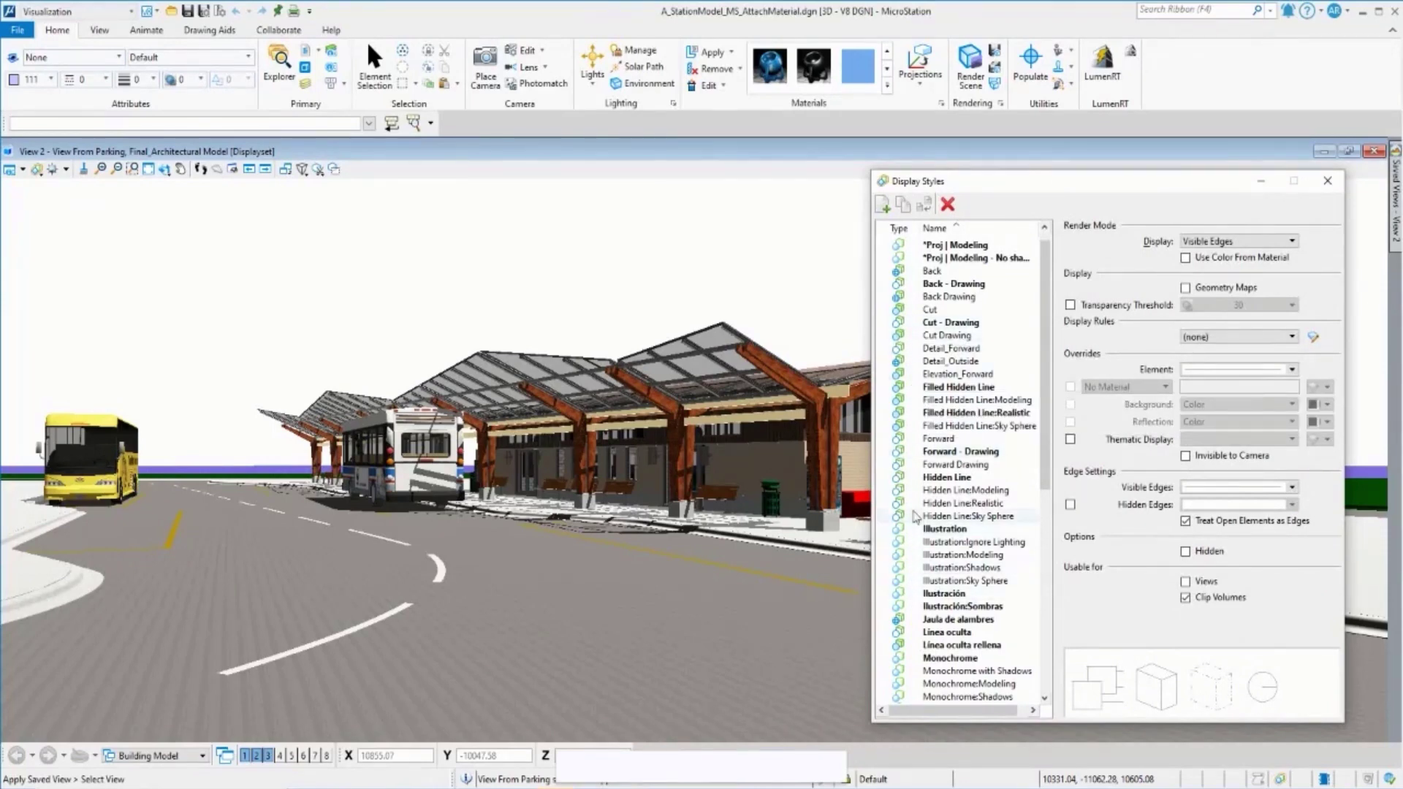
left_click(37, 170)
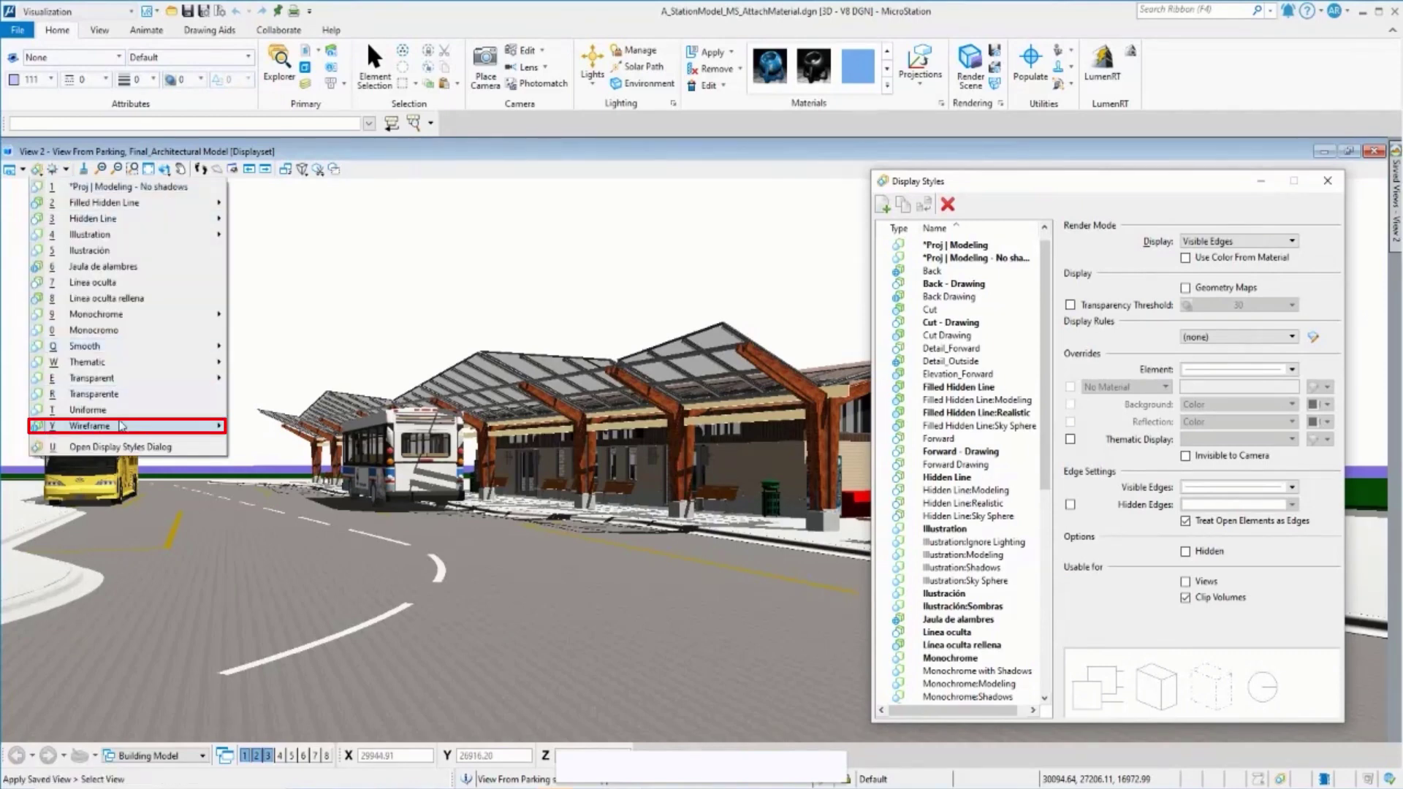
mouse_move(90, 425)
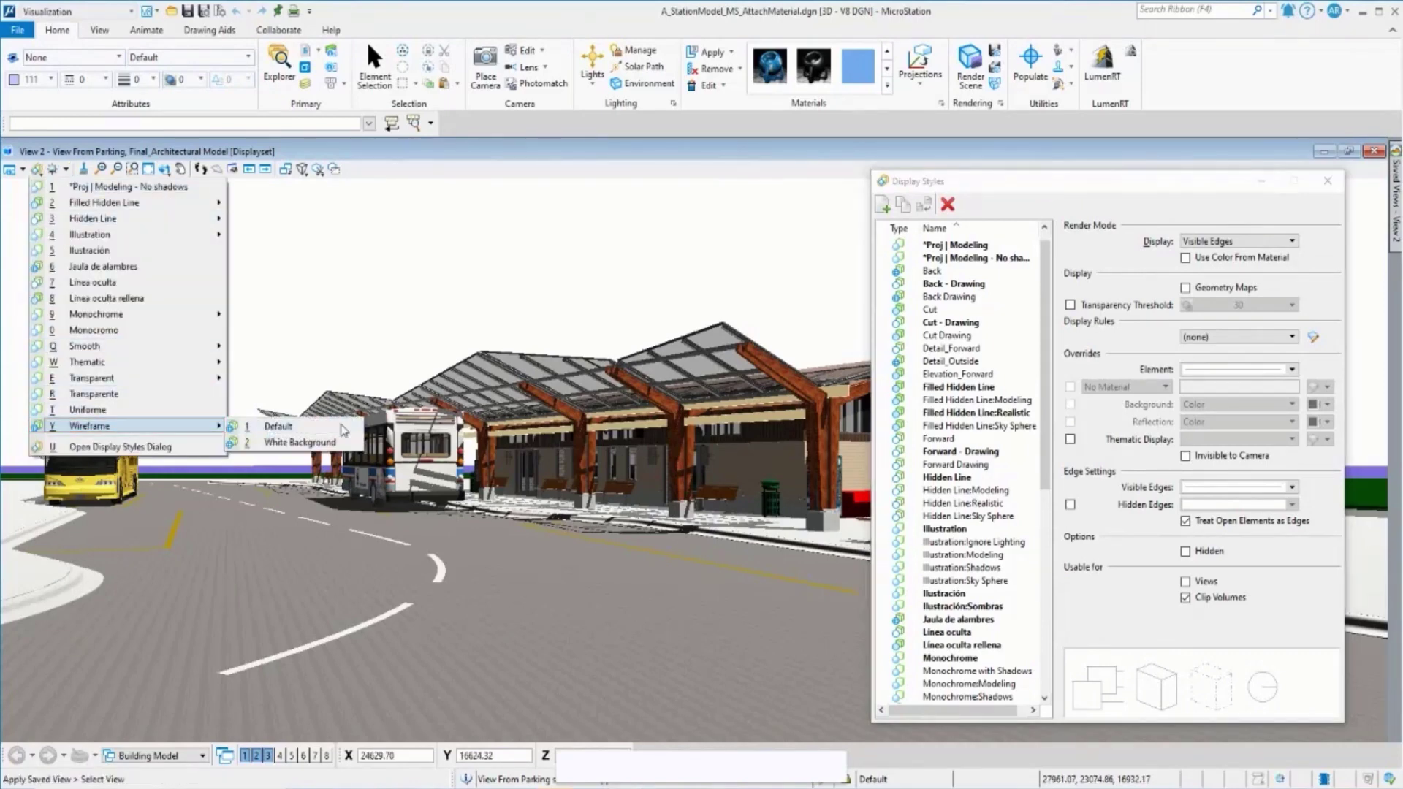
left_click(269, 426)
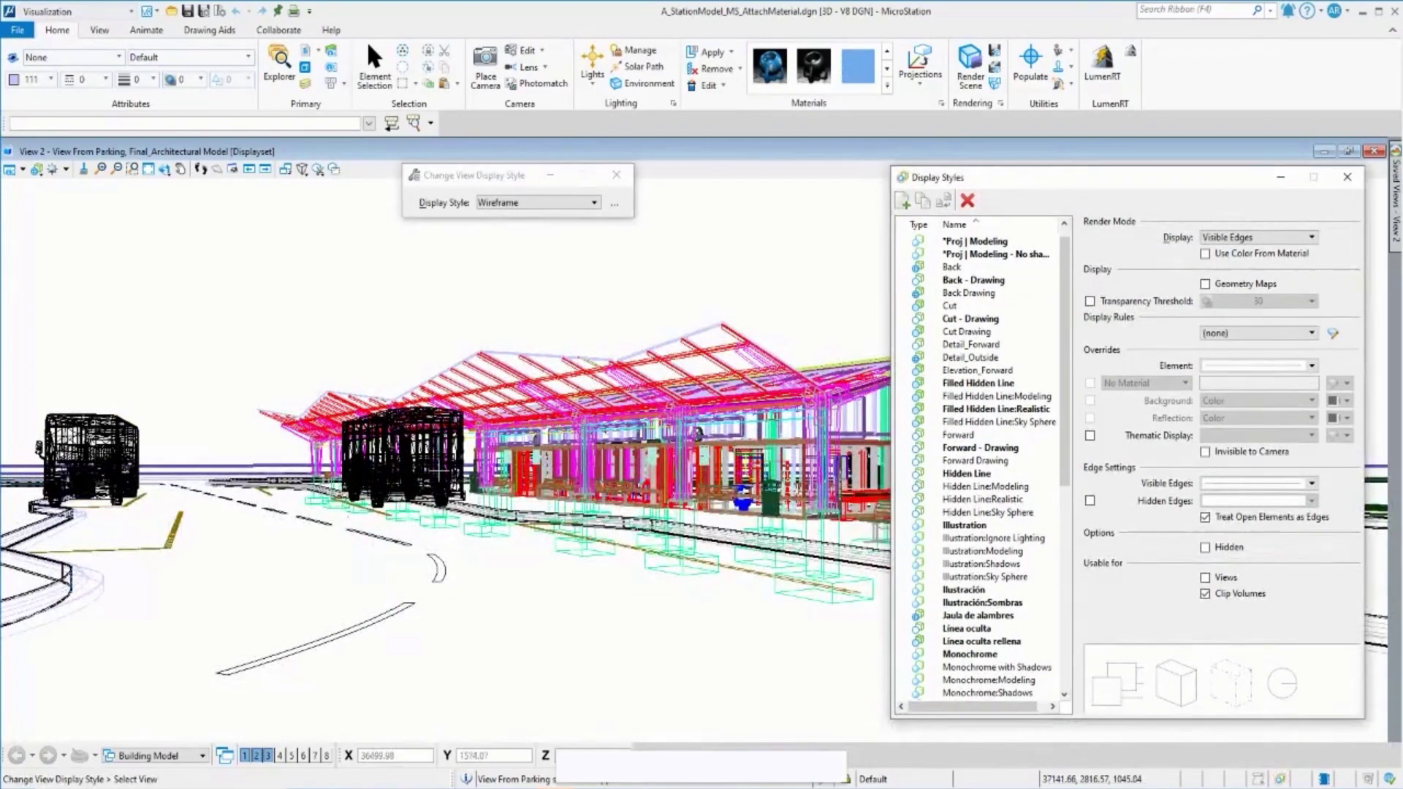
left_click(1346, 178)
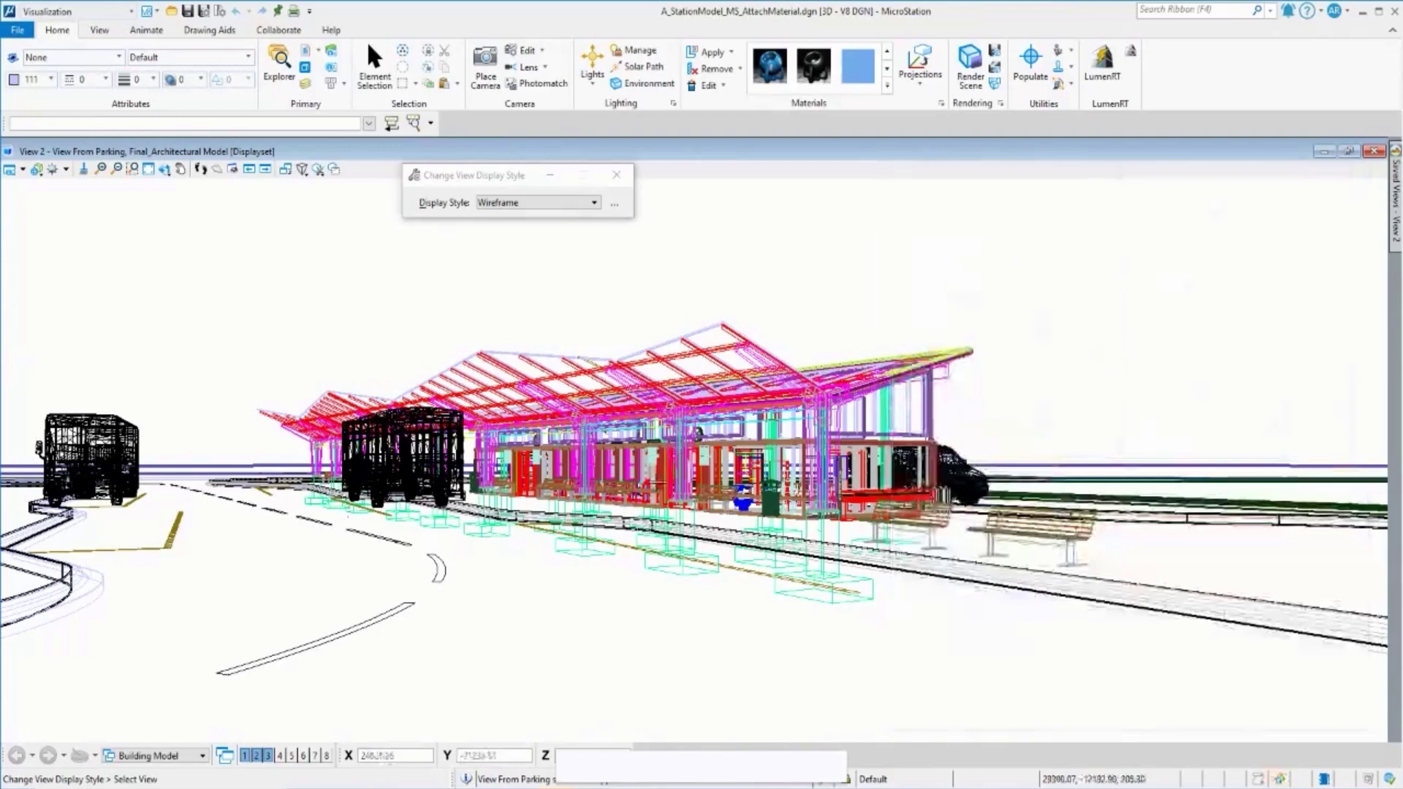
Try Hidden Line and Filled Hidden Line, then render View 2 in the Monocromo style.
left_click(581, 203)
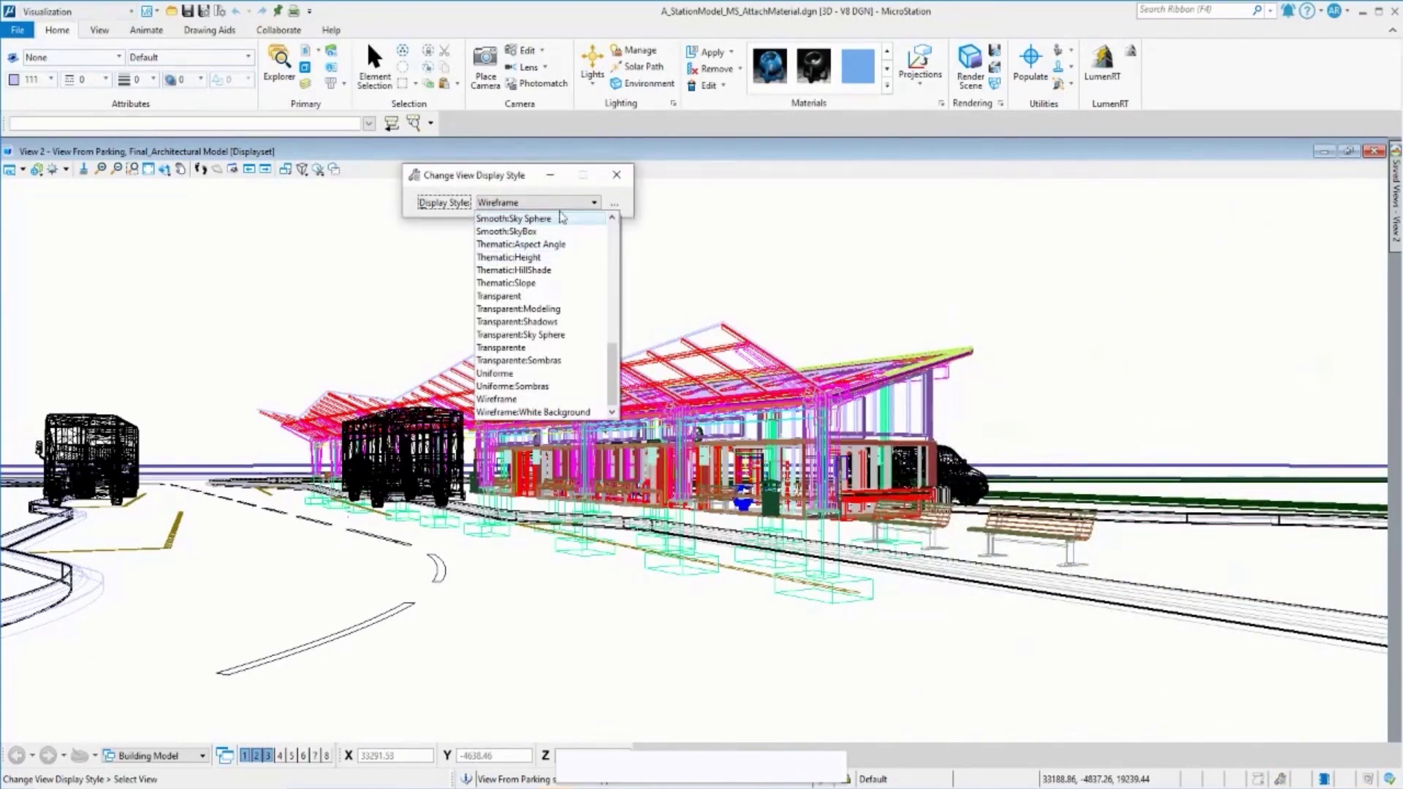
scroll(558, 259, "up", 5)
scroll(548, 263, "up", 5)
scroll(543, 271, "up", 2)
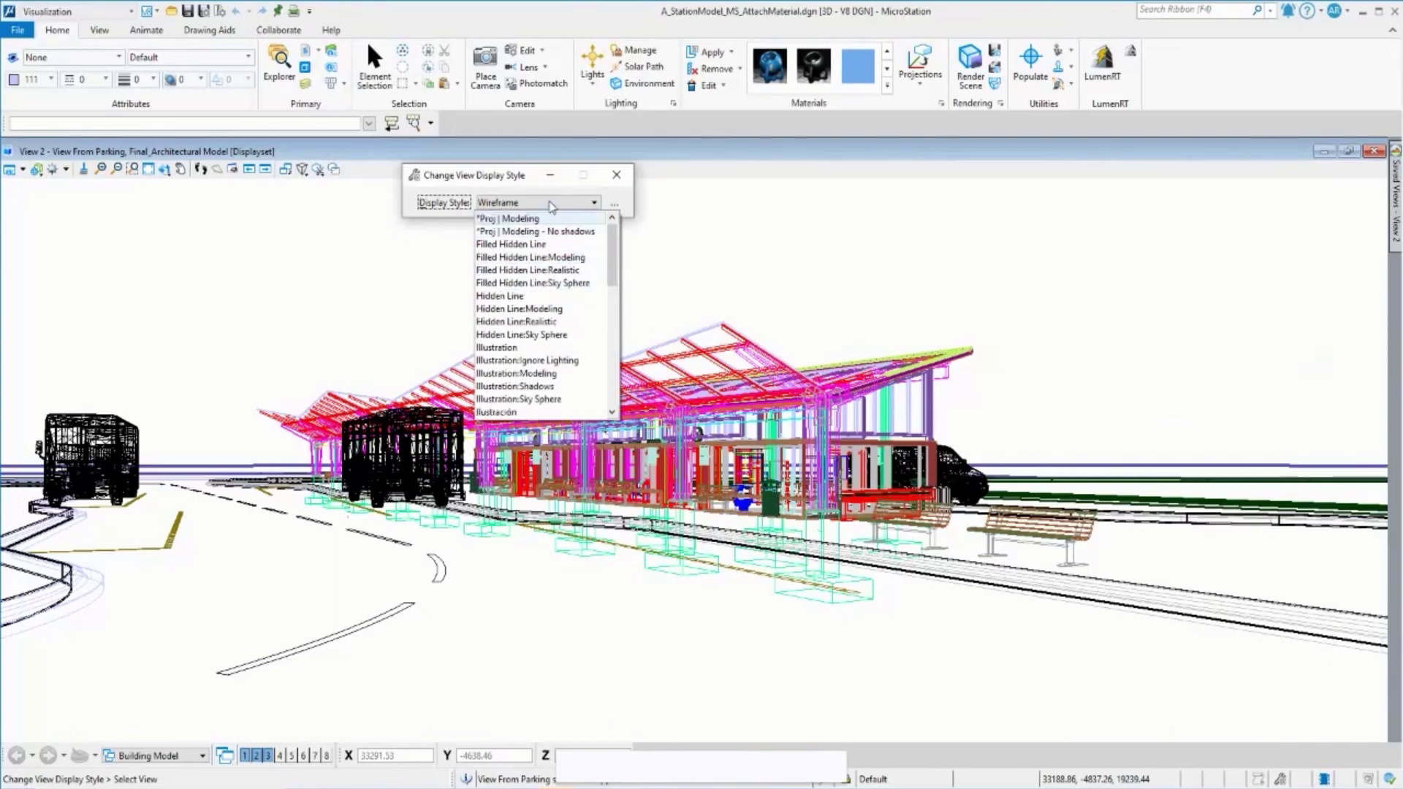
left_click(540, 298)
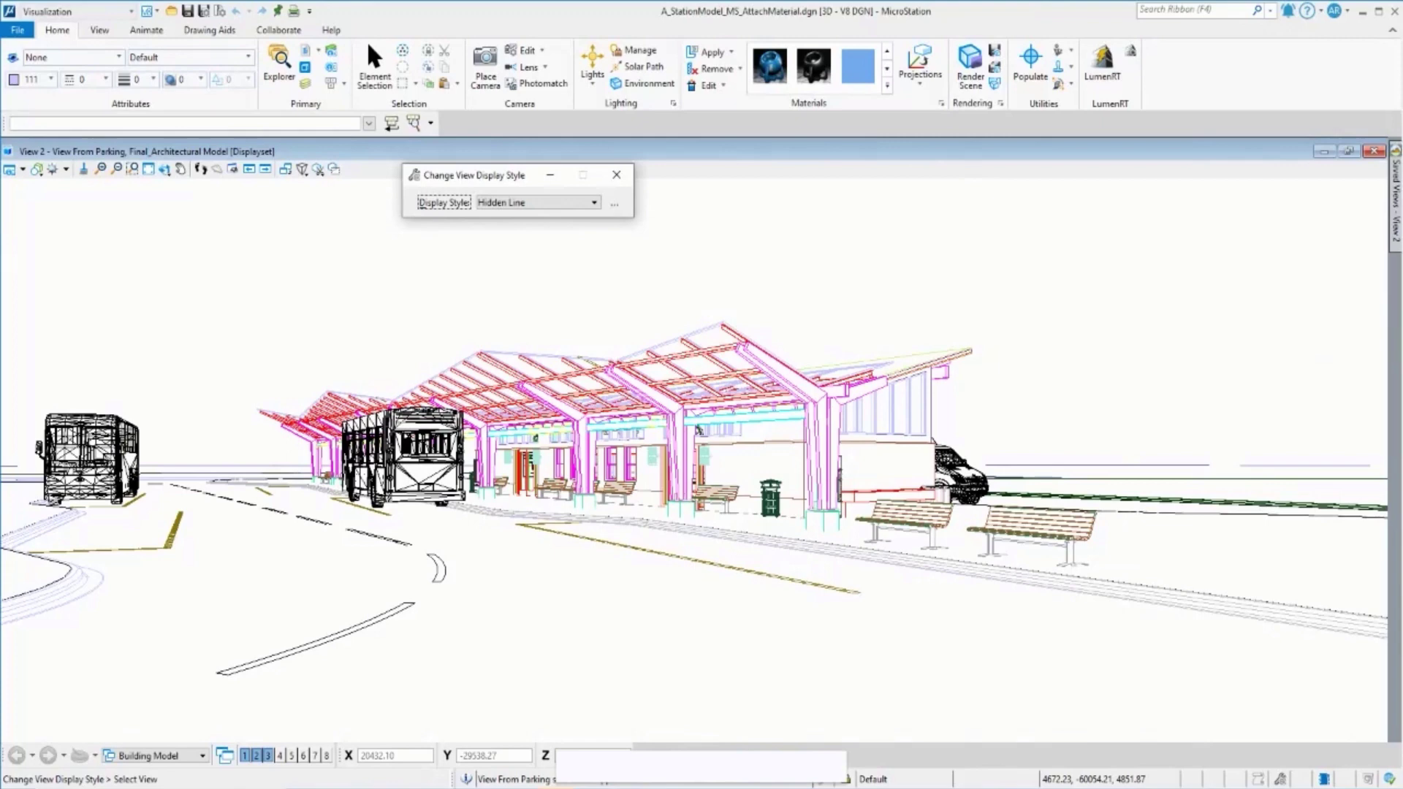
left_click(524, 205)
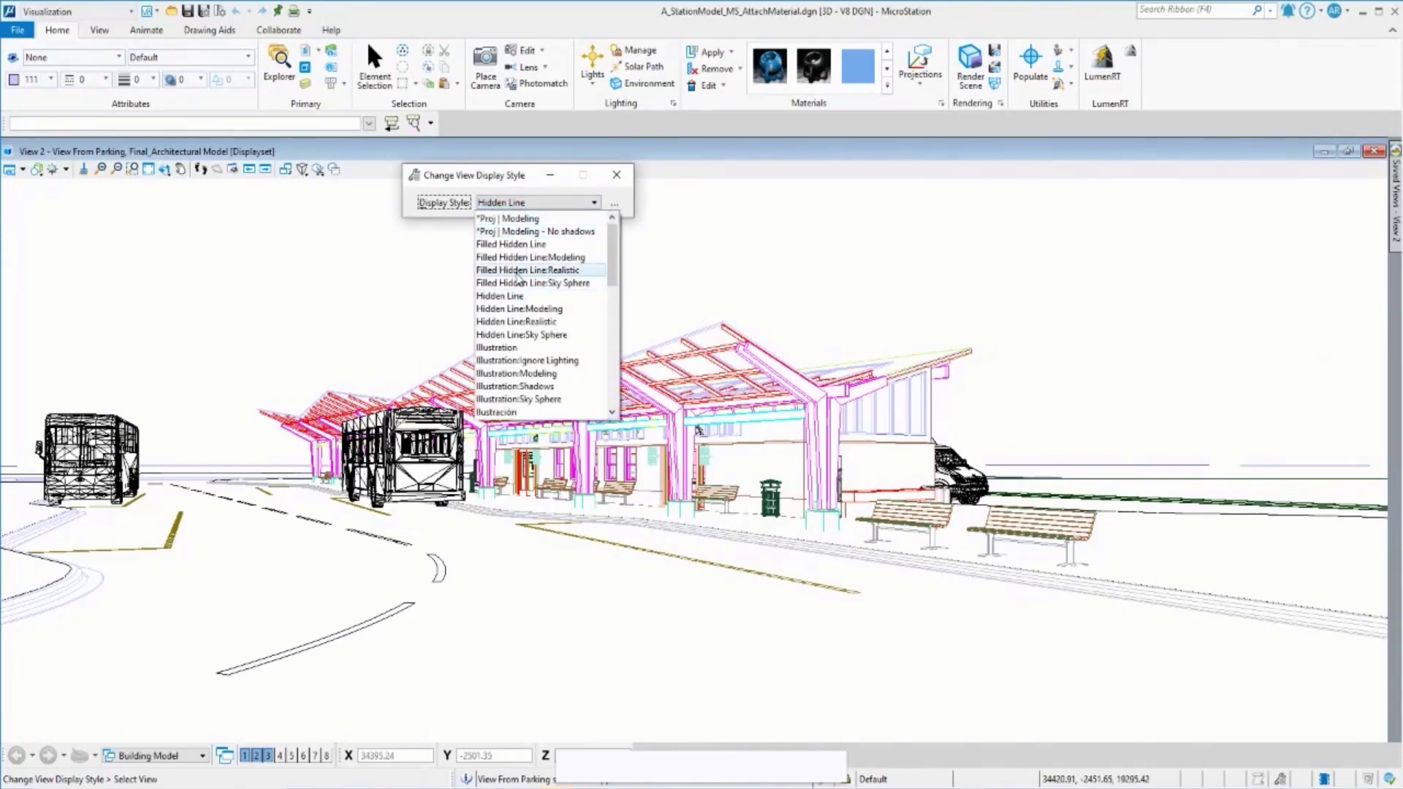
left_click(523, 243)
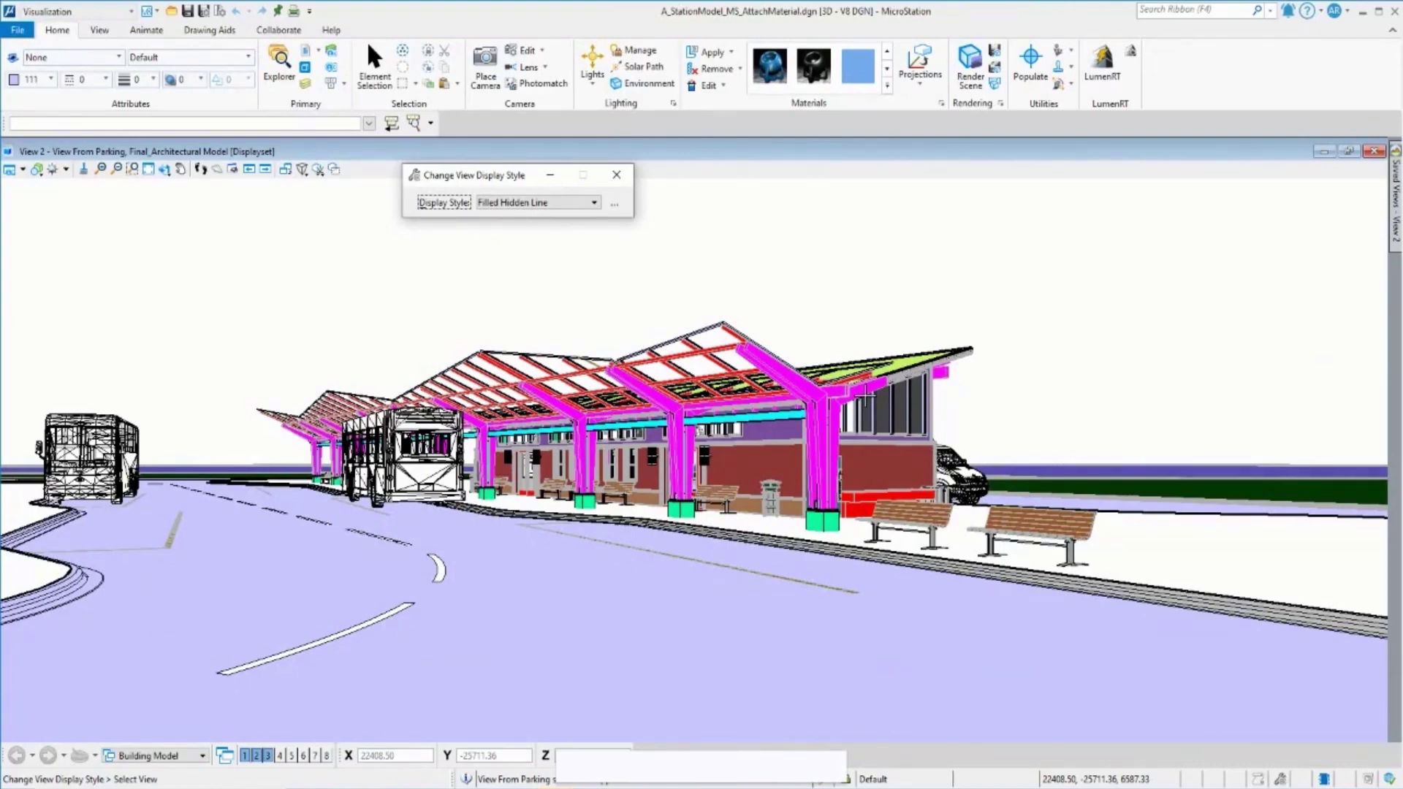
left_click(509, 203)
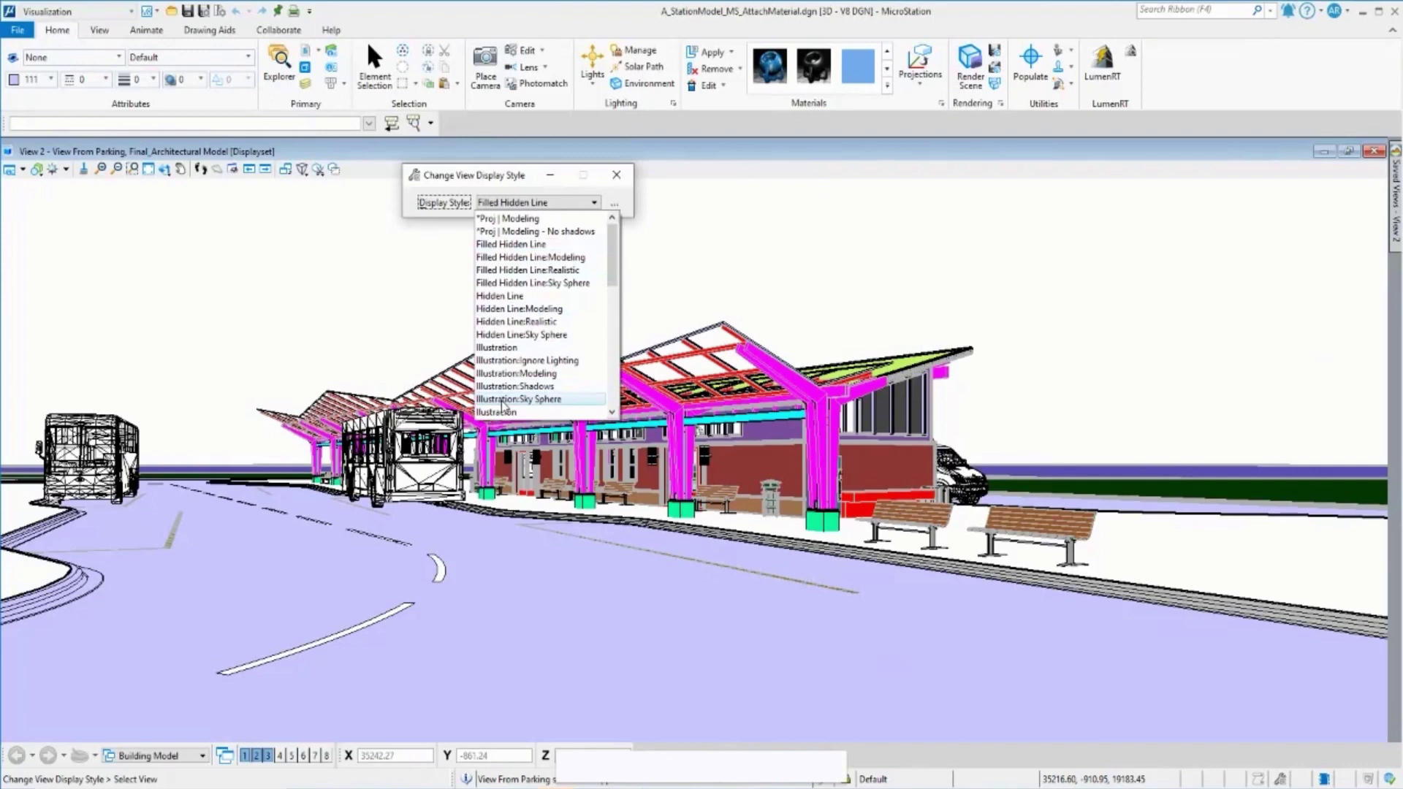
scroll(505, 395, "down", 5)
scroll(507, 373, "down", 3)
scroll(515, 342, "up", 8)
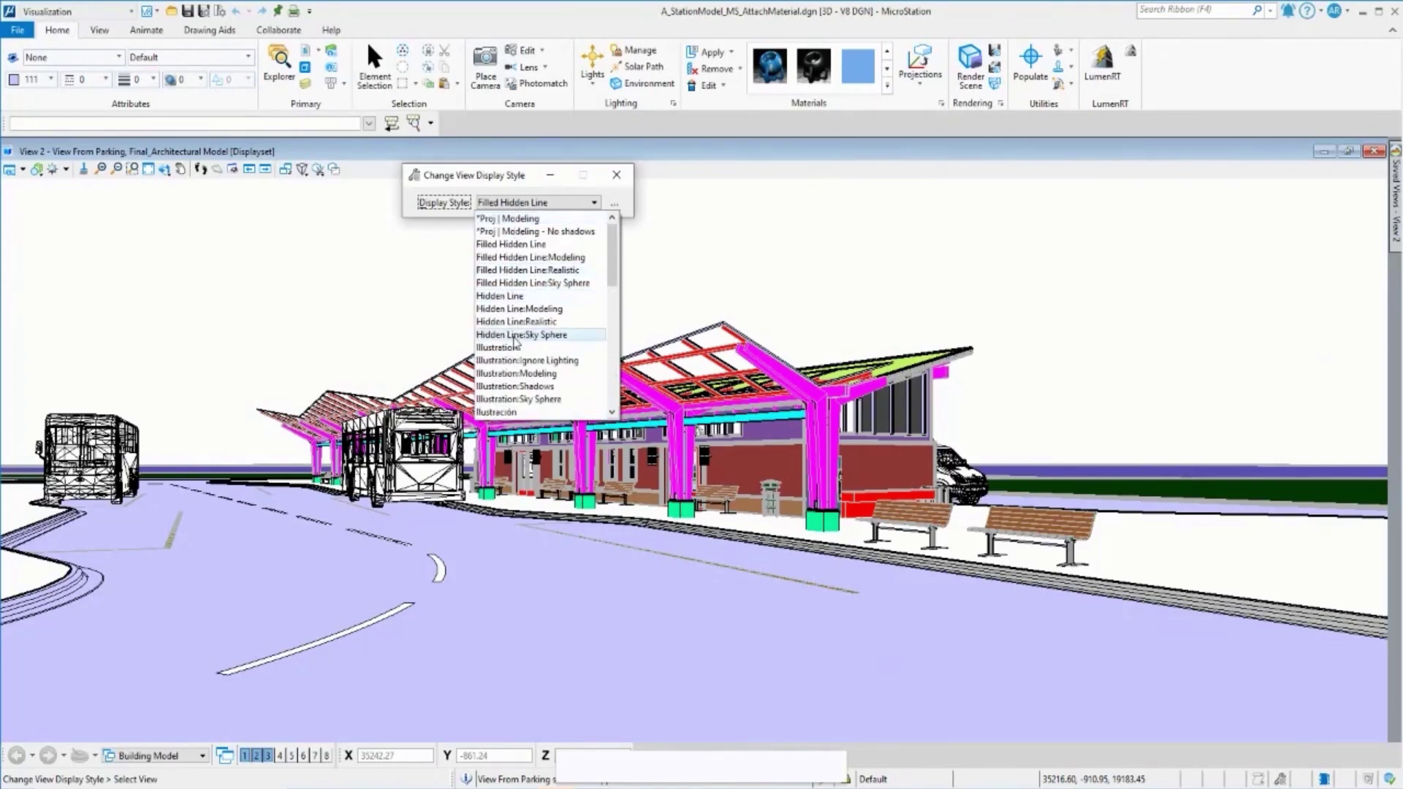
scroll(517, 362, "down", 1)
scroll(520, 378, "down", 3)
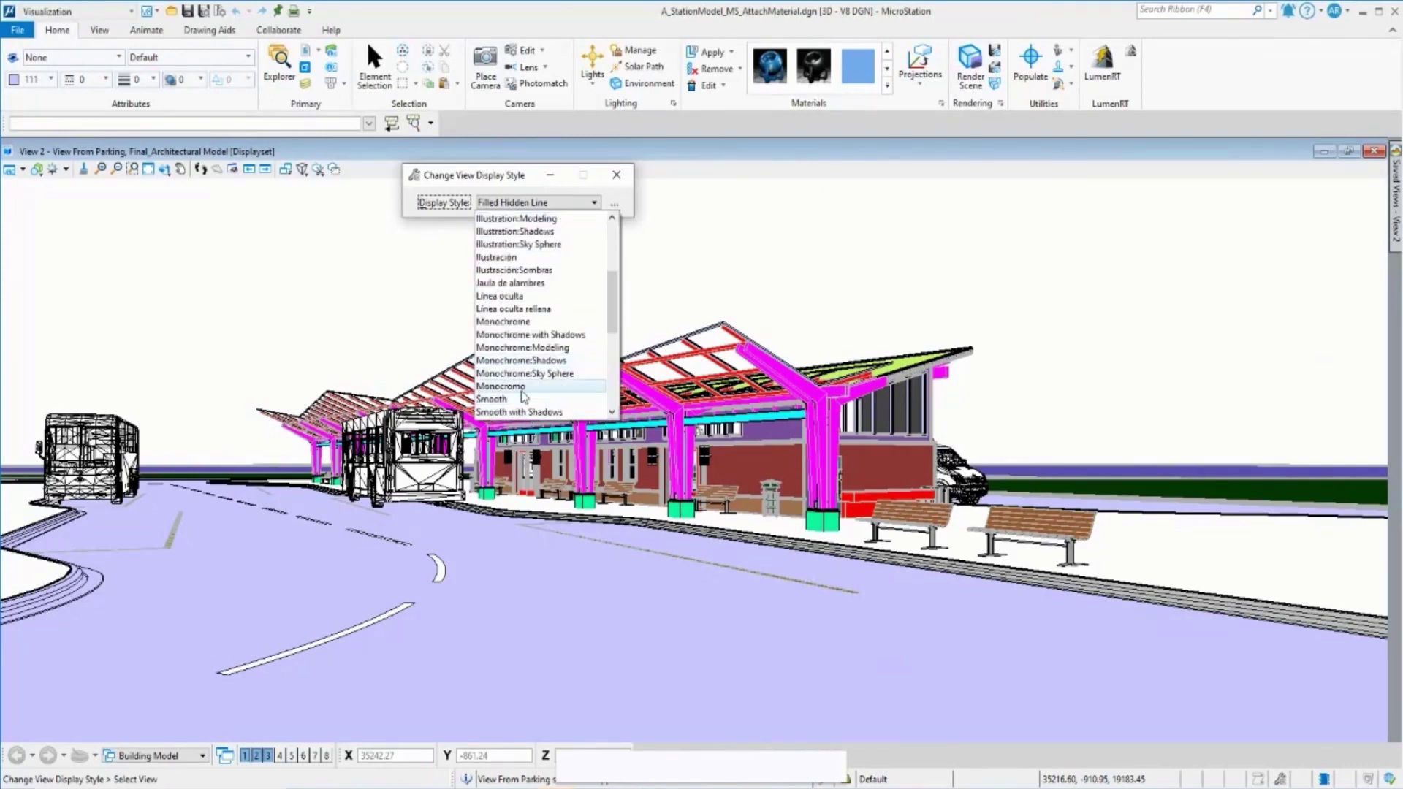
left_click(524, 391)
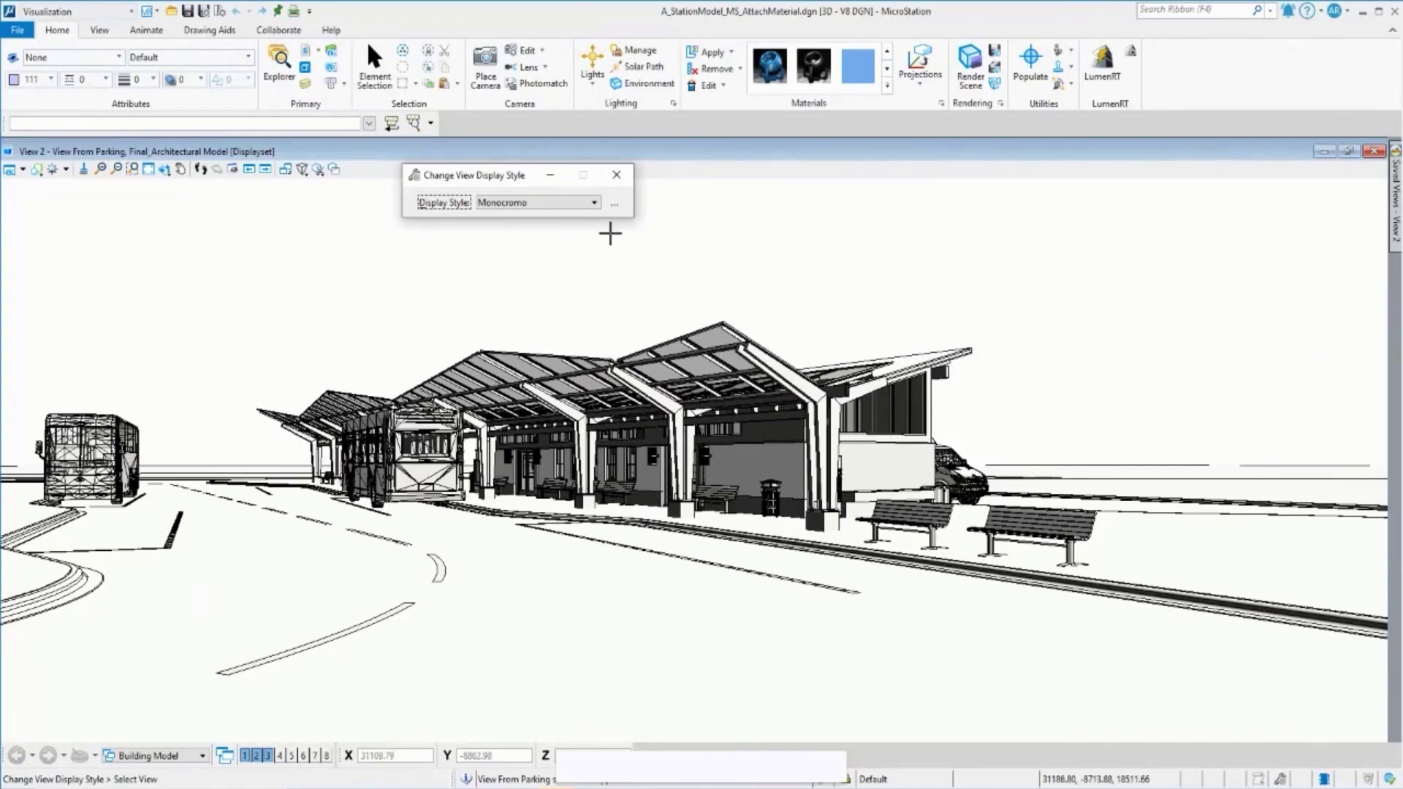
Try Illustration and Smooth, then render View 2 in Smooth with Shadows.
left_click(546, 204)
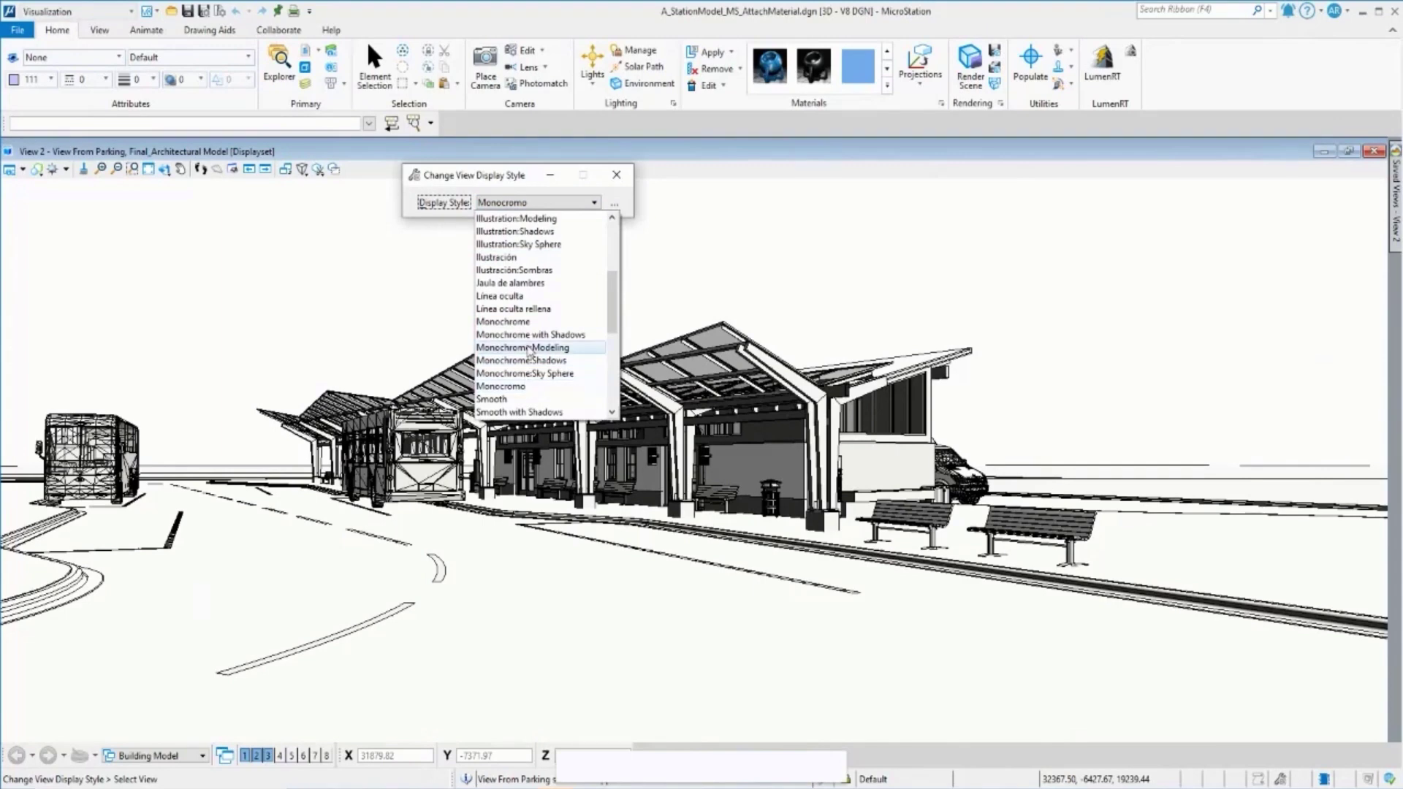
scroll(530, 233, "up", 1)
scroll(529, 242, "up", 1)
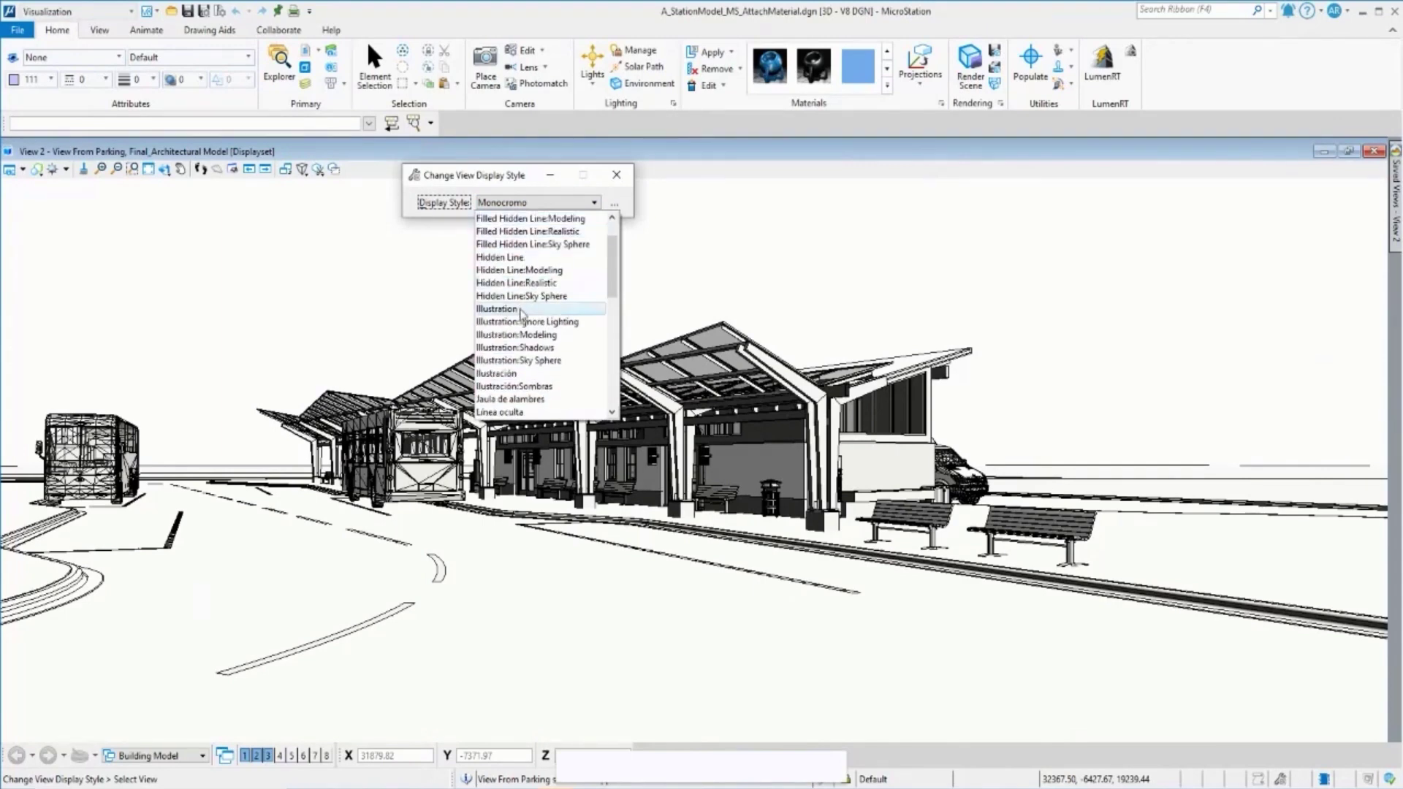
left_click(522, 312)
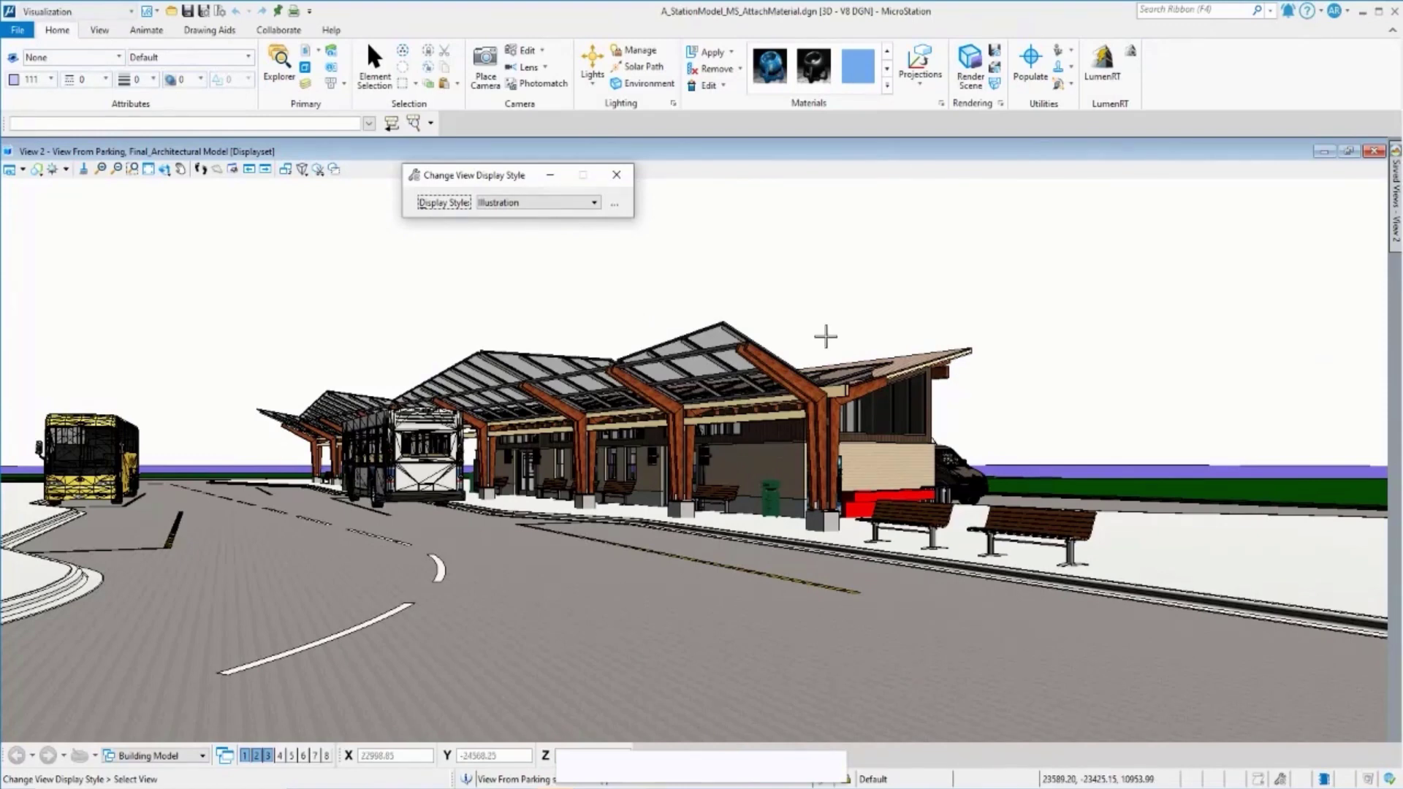
mouse_move(507, 203)
left_mouse_down()
mouse_move(509, 451)
mouse_move(518, 225)
left_mouse_up()
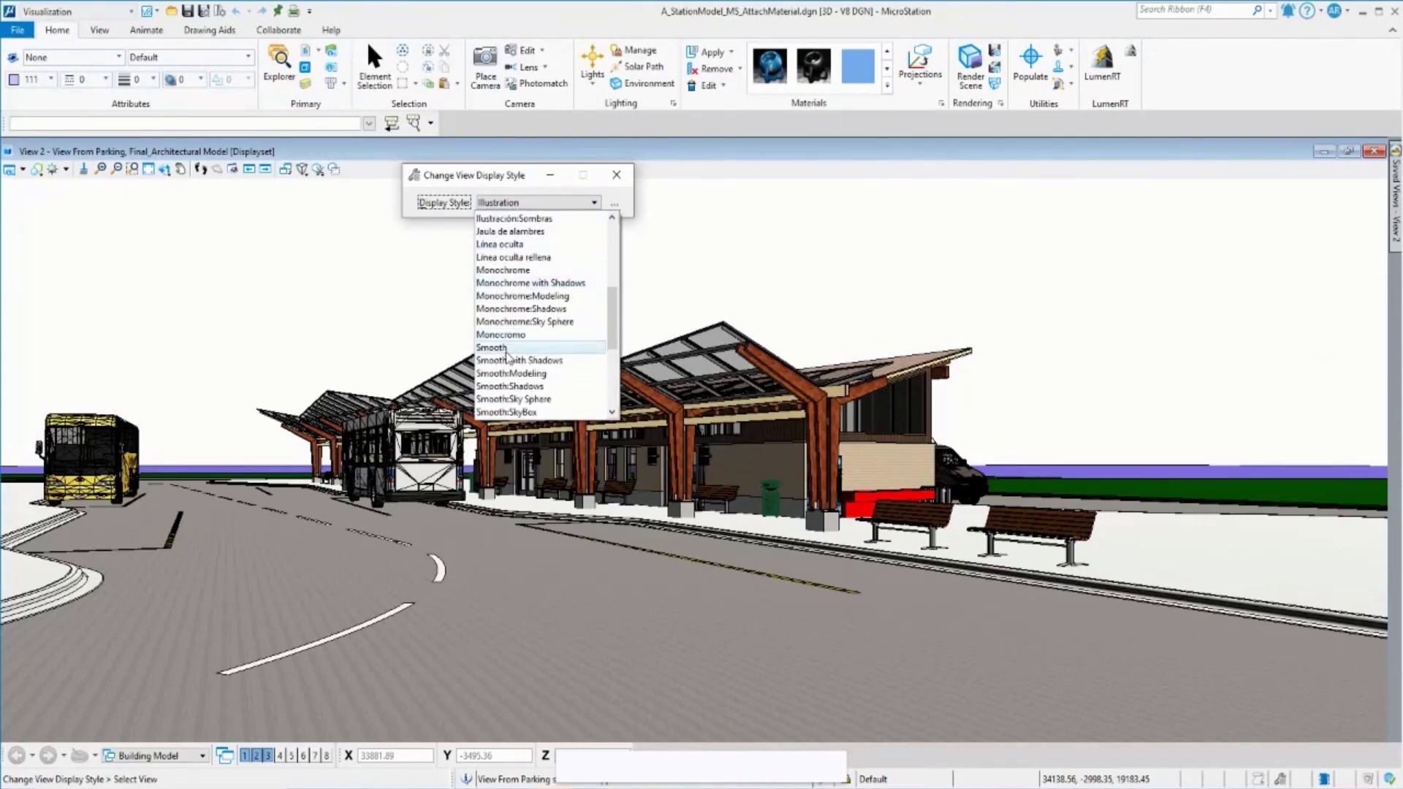
left_click_drag(517, 224, 510, 263)
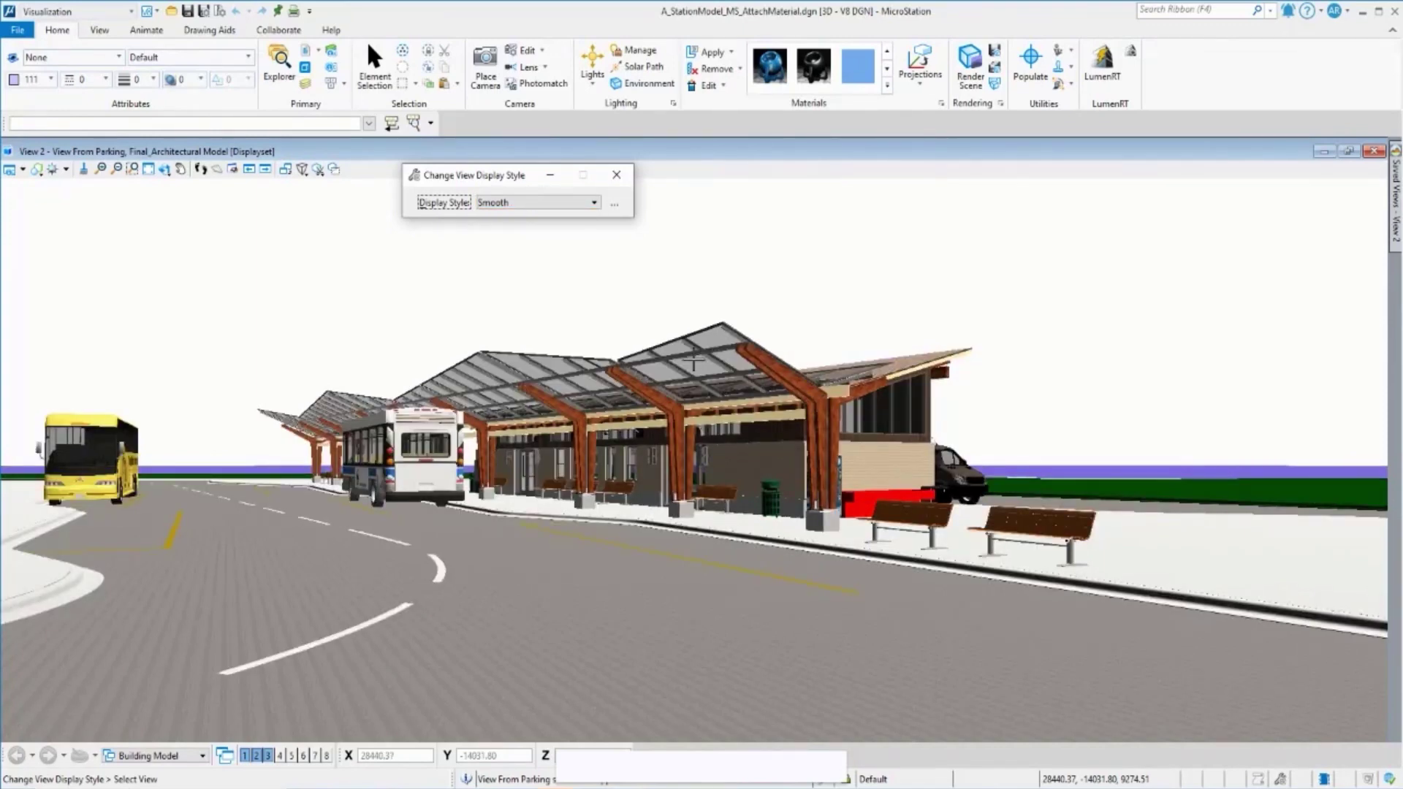
left_click(531, 204)
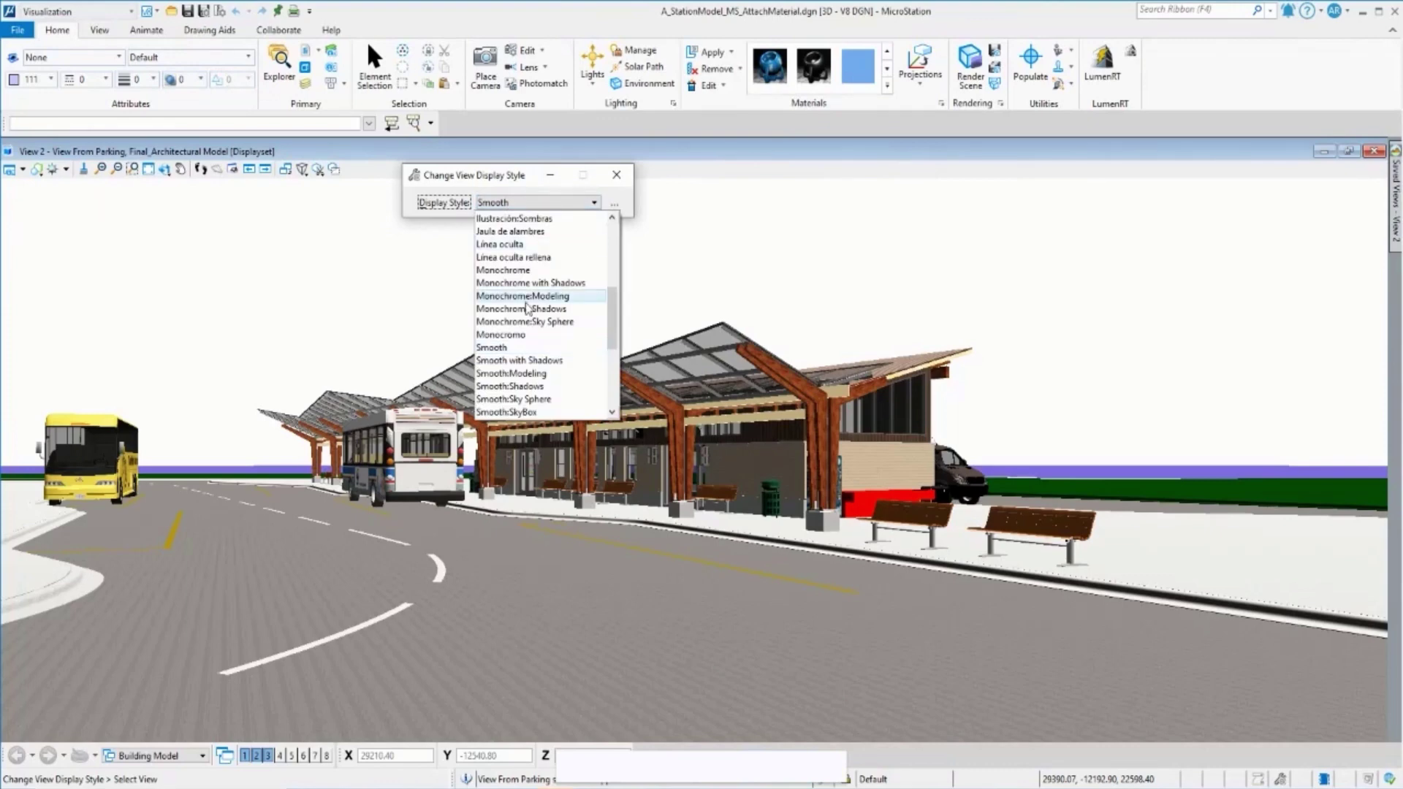
left_click(513, 362)
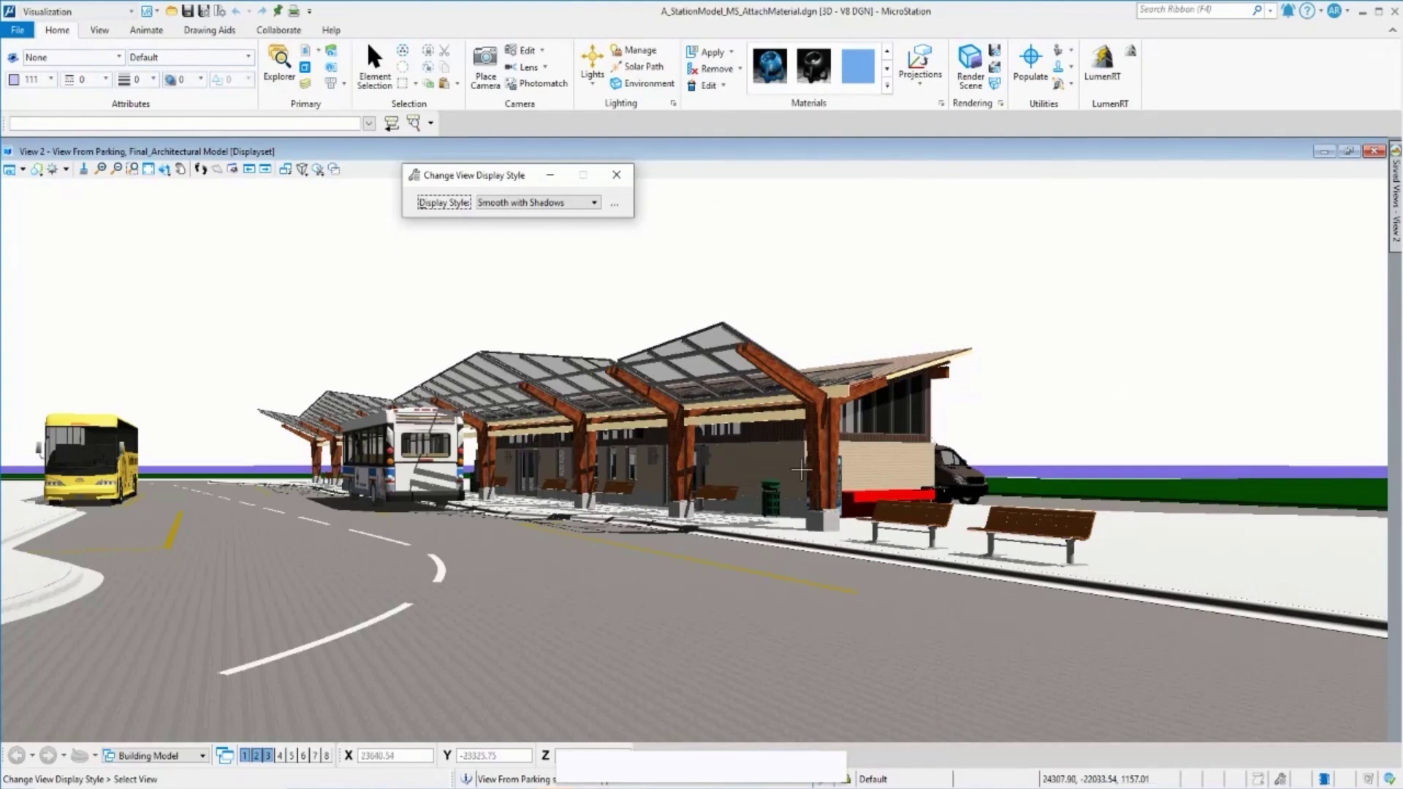
Orbit View 2 down to a low, side-on view of the shaded station beside the bus.
mouse_move(627, 419)
middle_mouse_down("shift")
mouse_move(616, 437)
mouse_move(629, 339)
middle_mouse_up("shift")
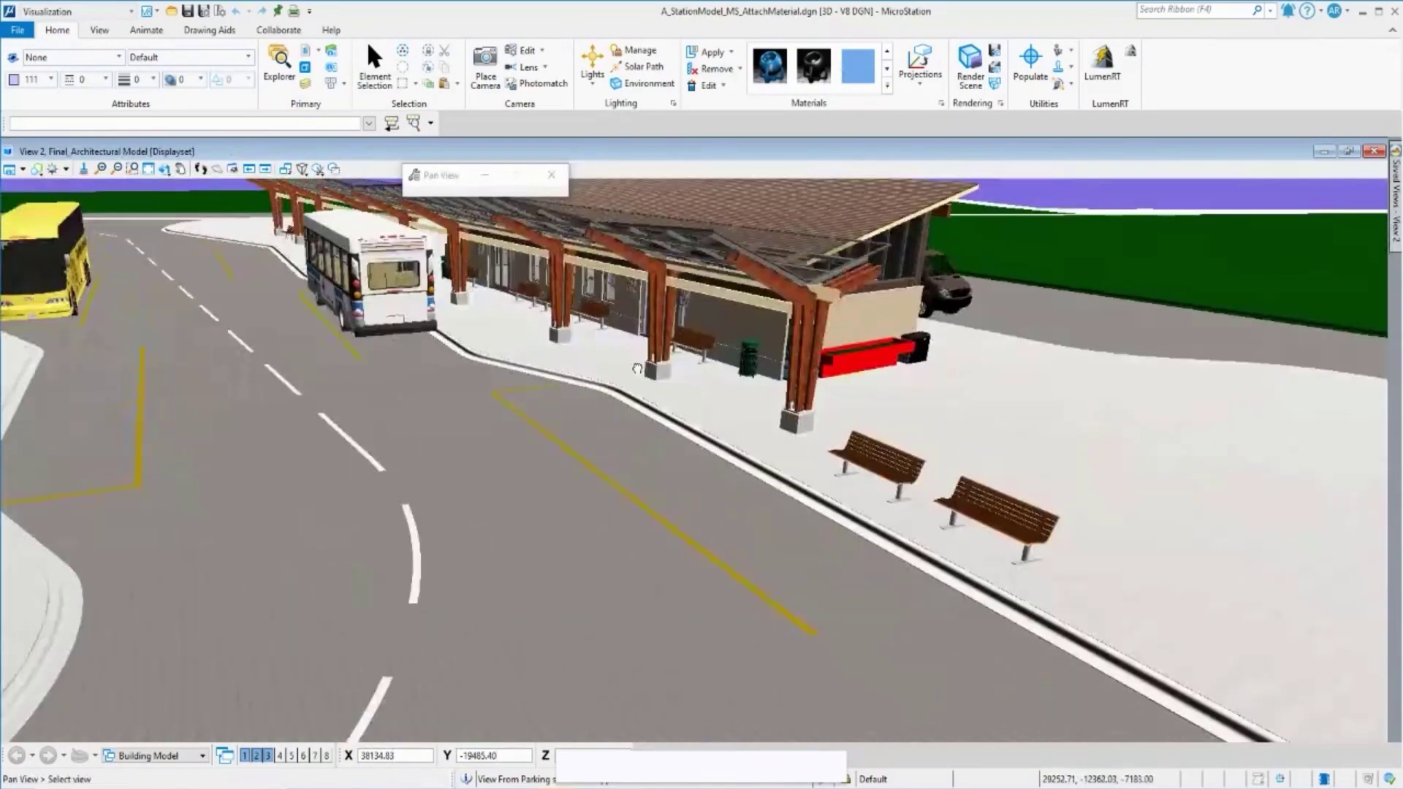
scroll(511, 533, "down", 1)
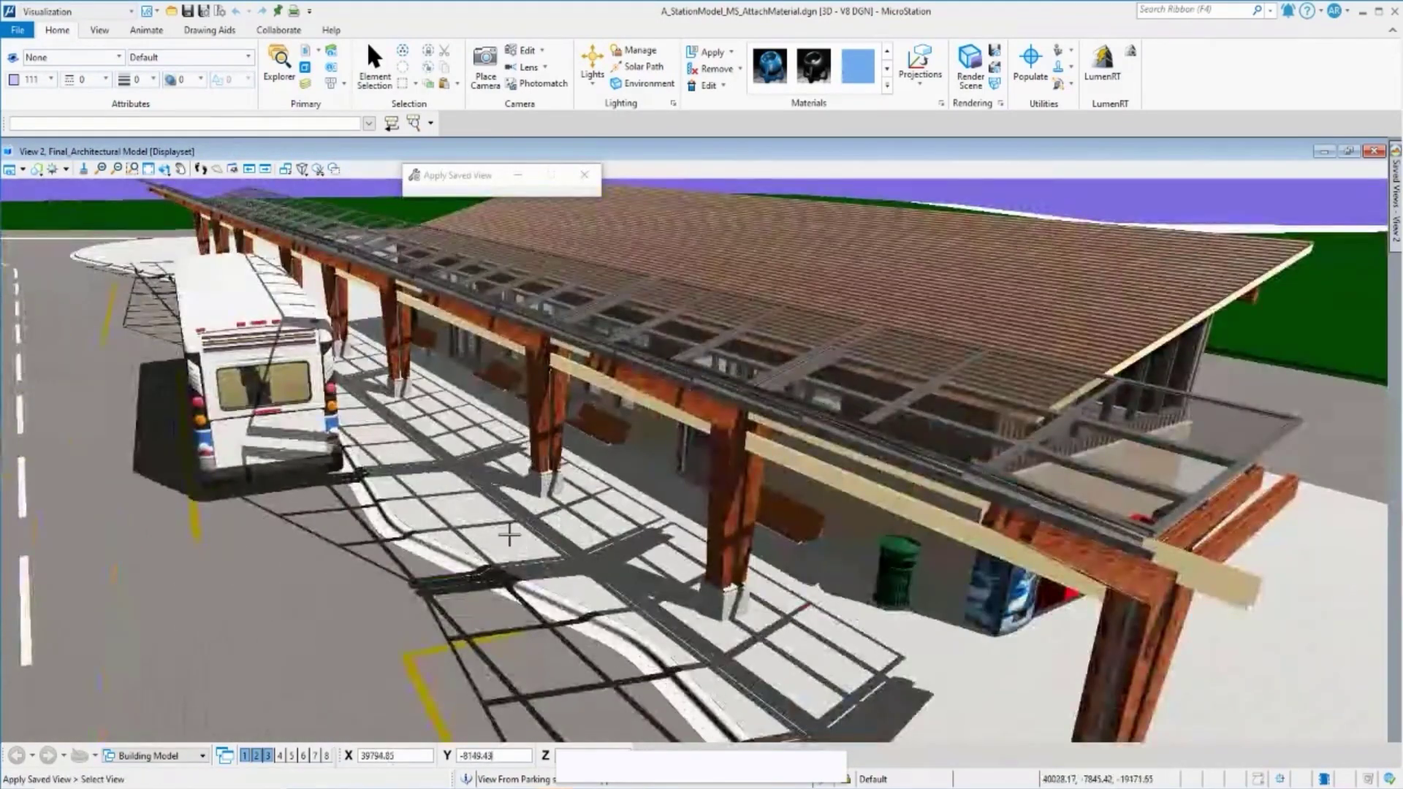
scroll(511, 533, "down", 1)
scroll(508, 536, "up", 1)
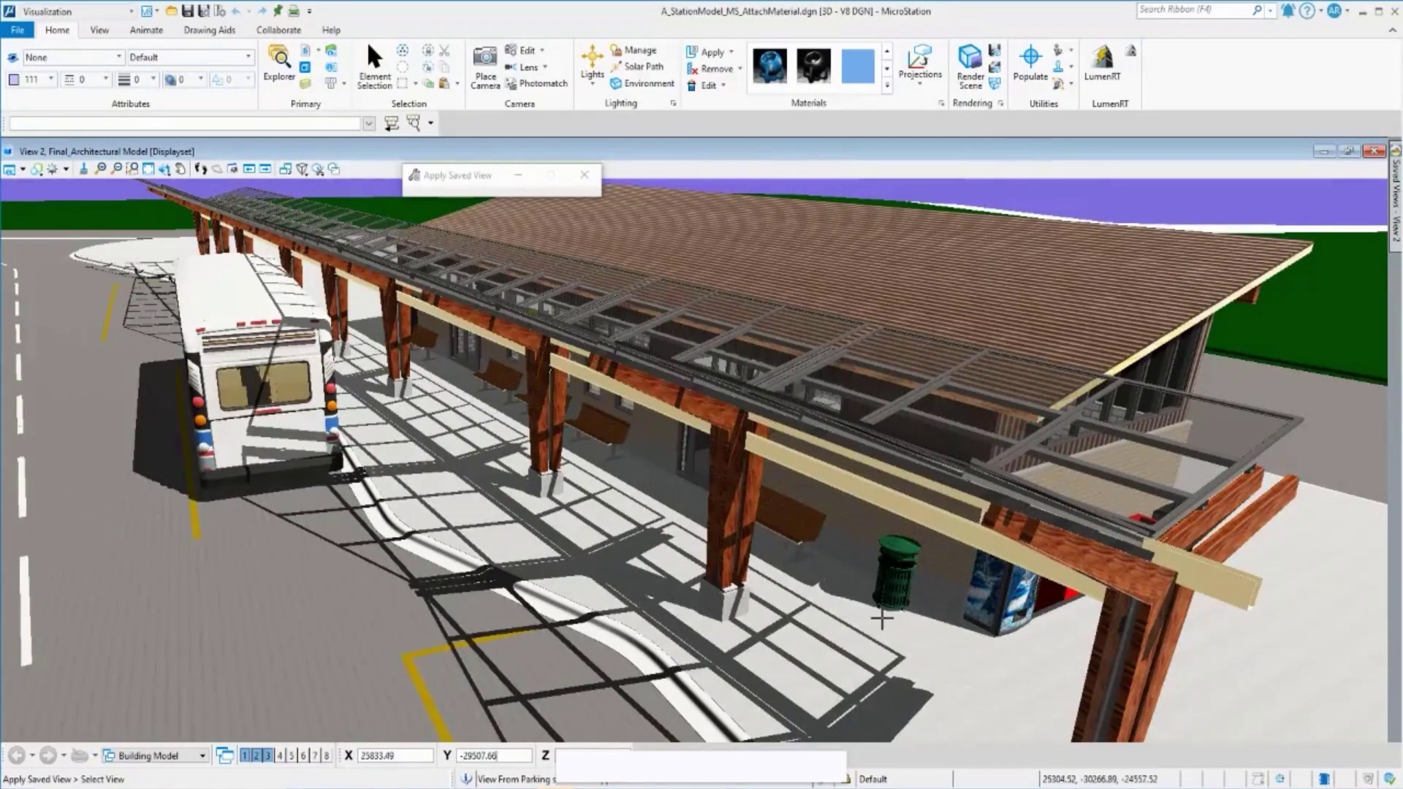
middle_click_drag(1073, 647, 1049, 606, "shift")
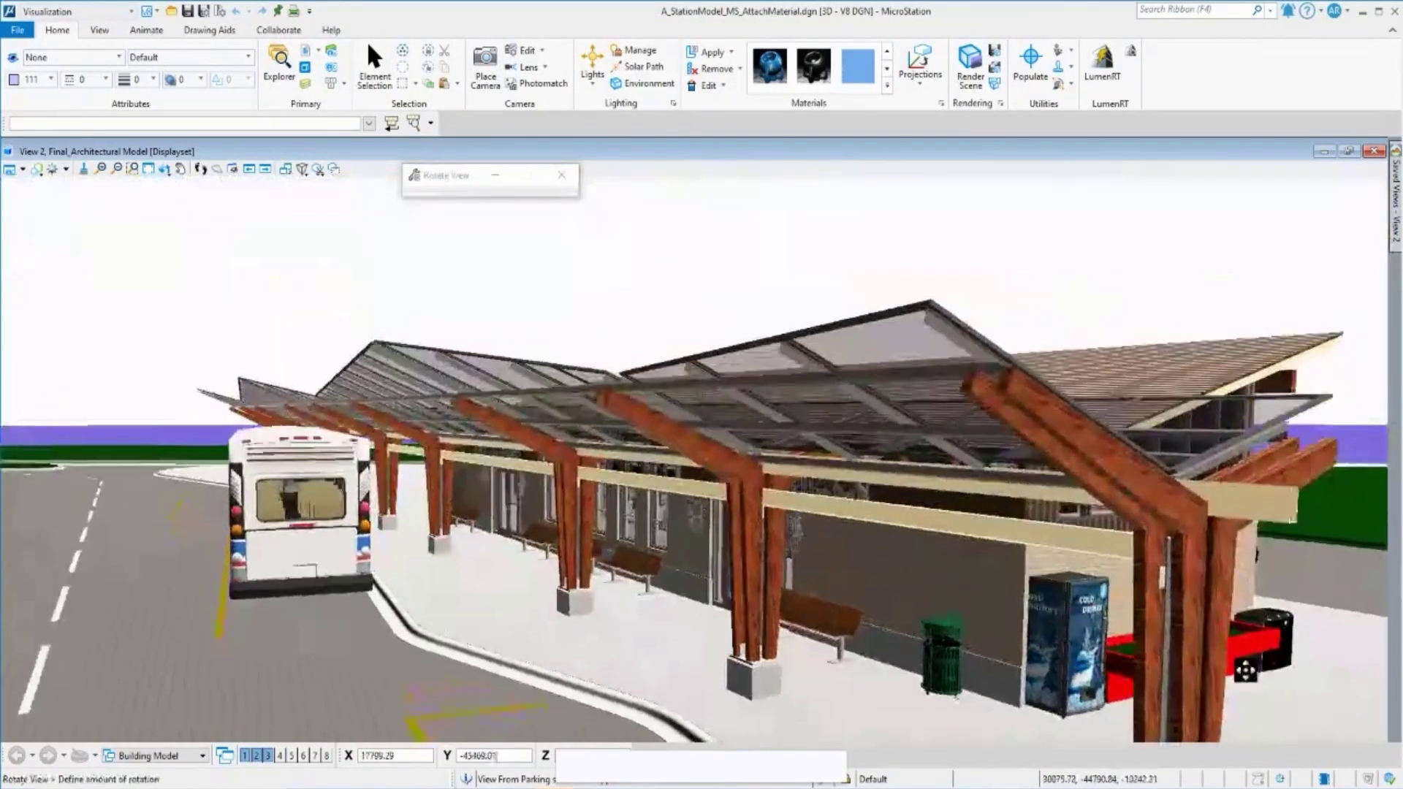